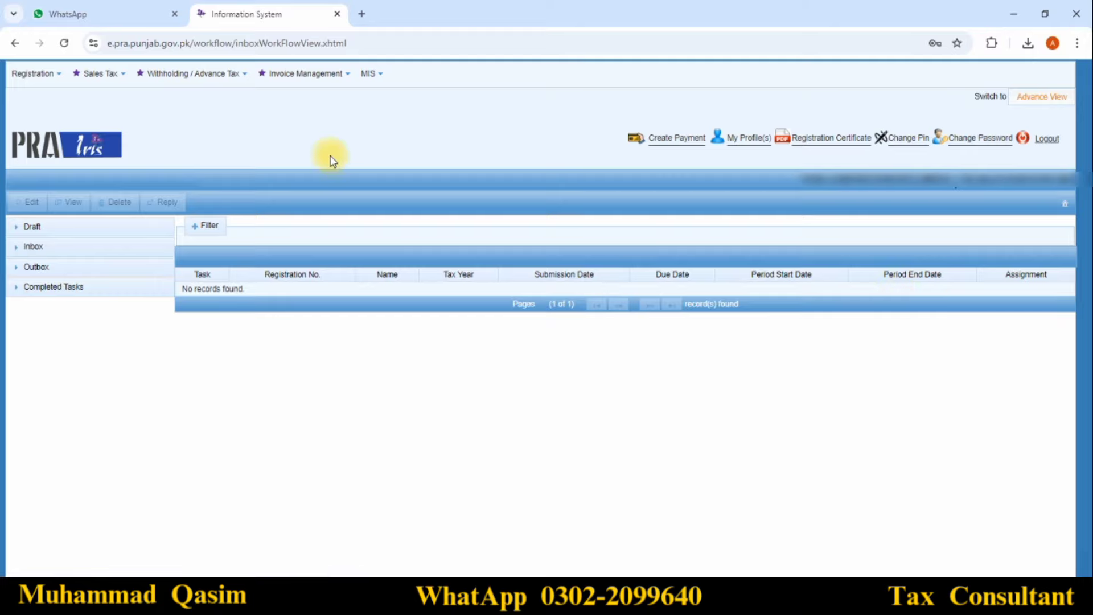
pyautogui.click(94, 74)
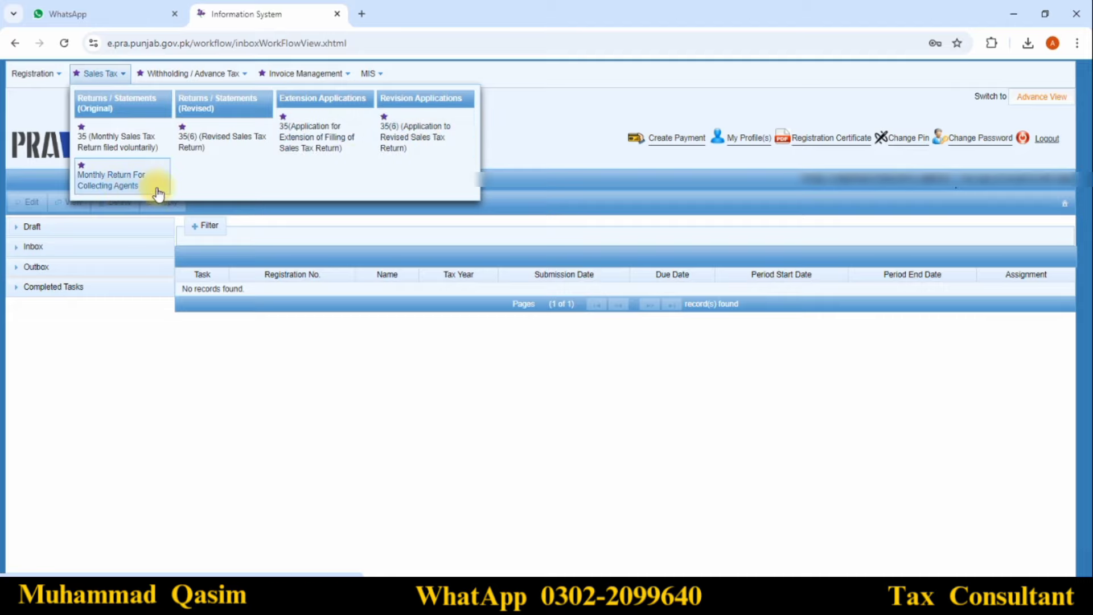
pyautogui.moveTo(179, 85)
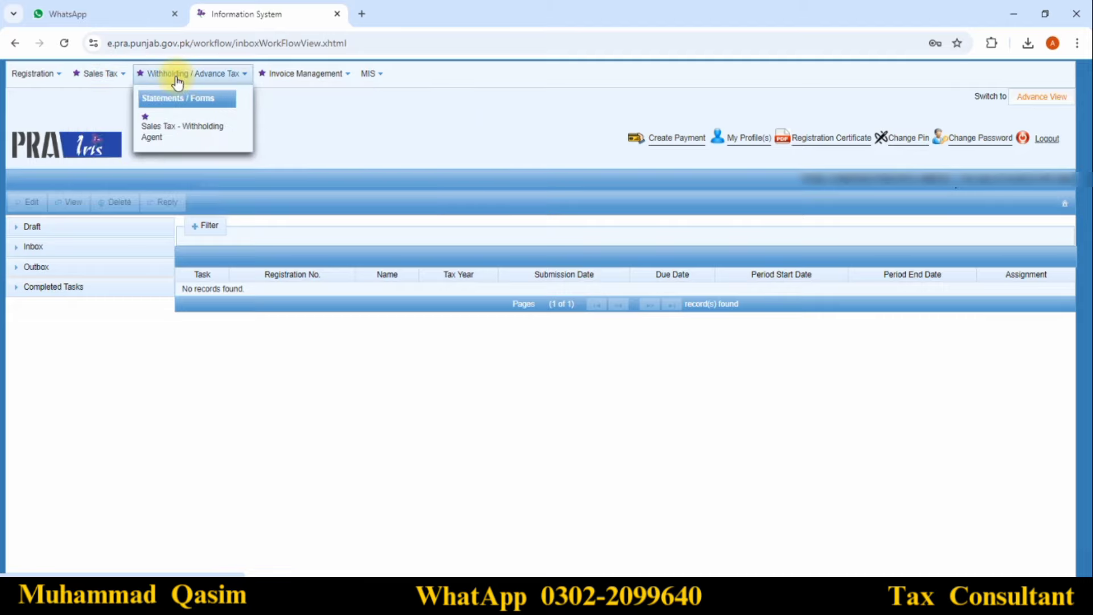
pyautogui.moveTo(310, 79)
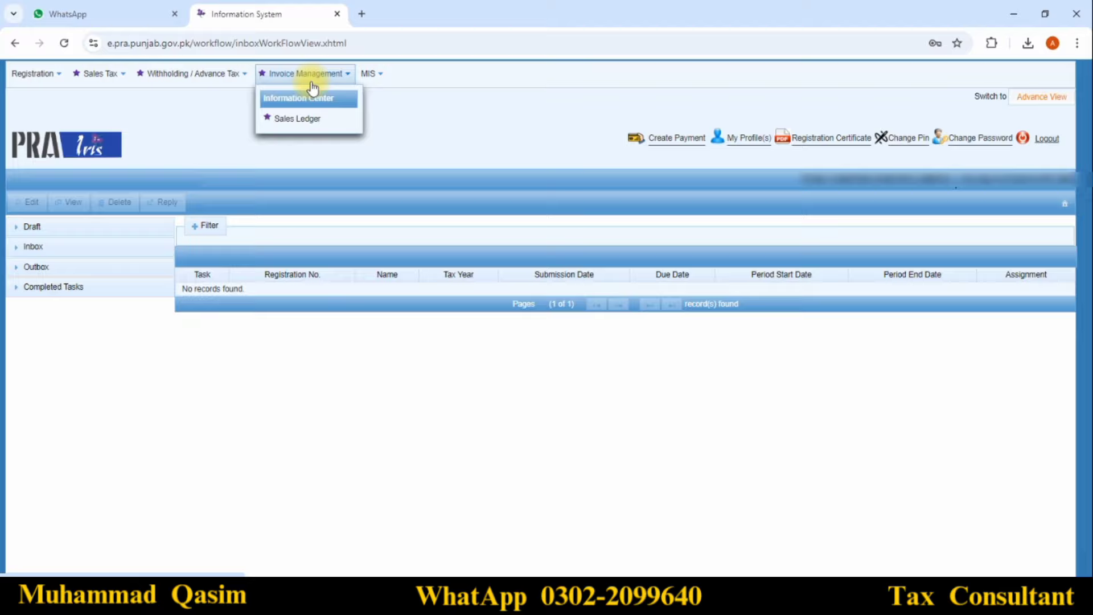
pyautogui.click(301, 121)
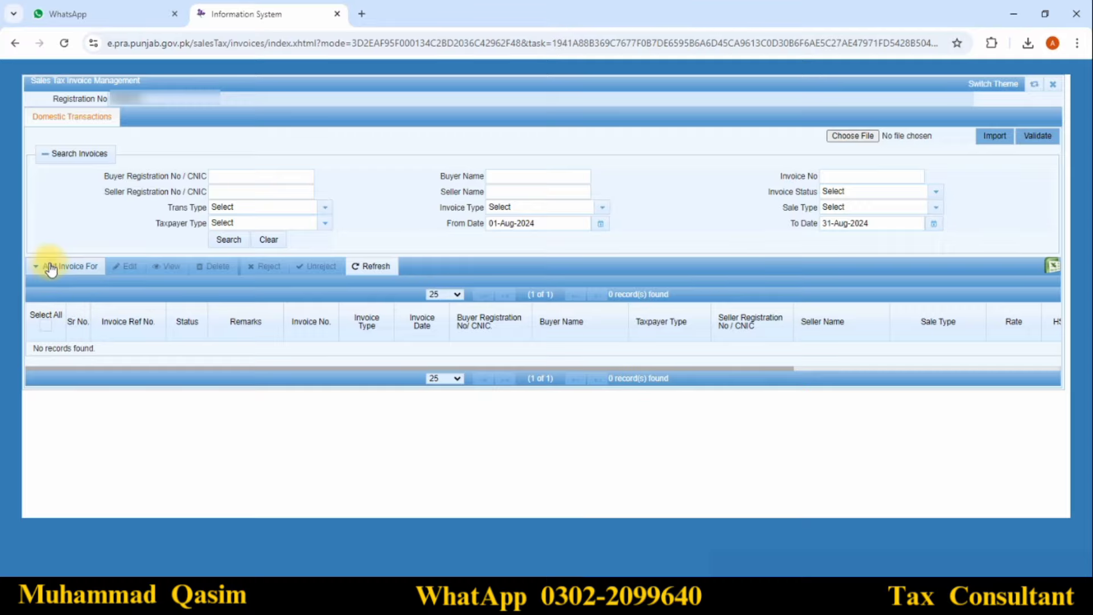
pyautogui.click(53, 269)
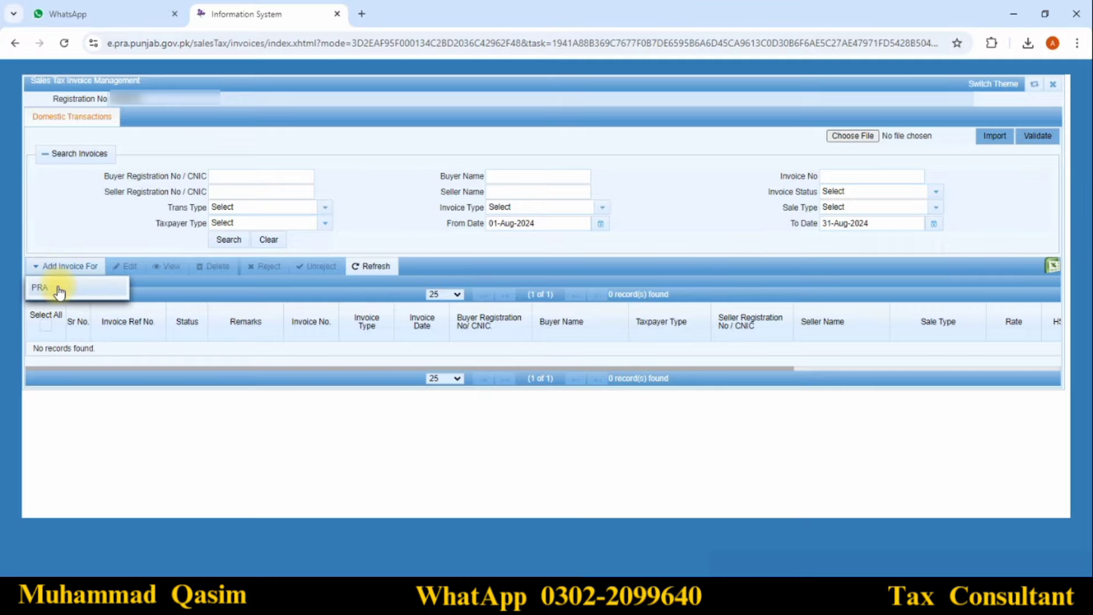
pyautogui.click(59, 290)
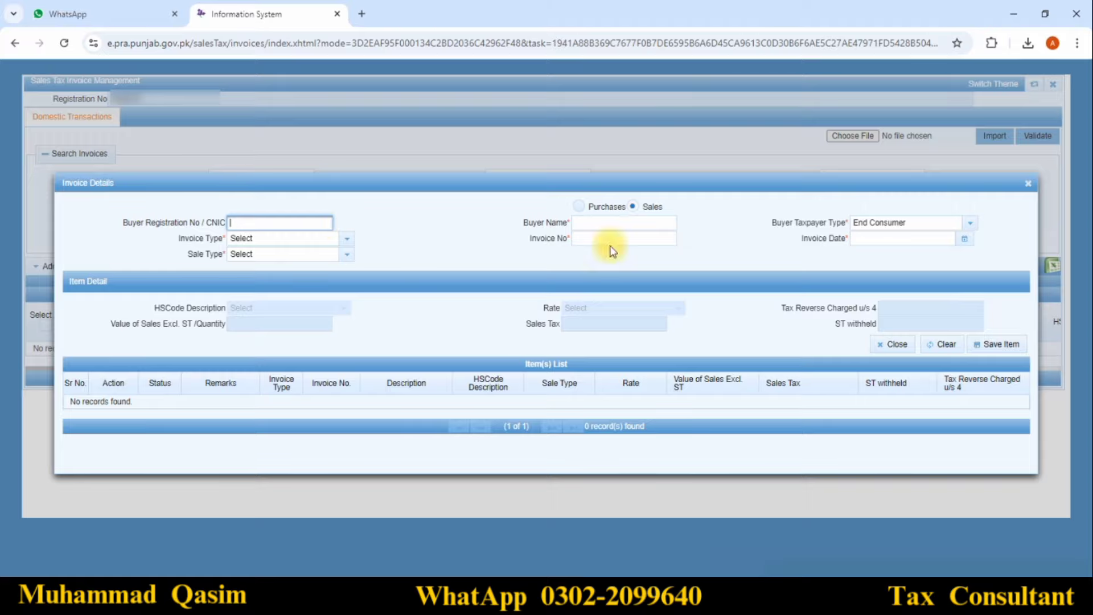
pyautogui.click(593, 210)
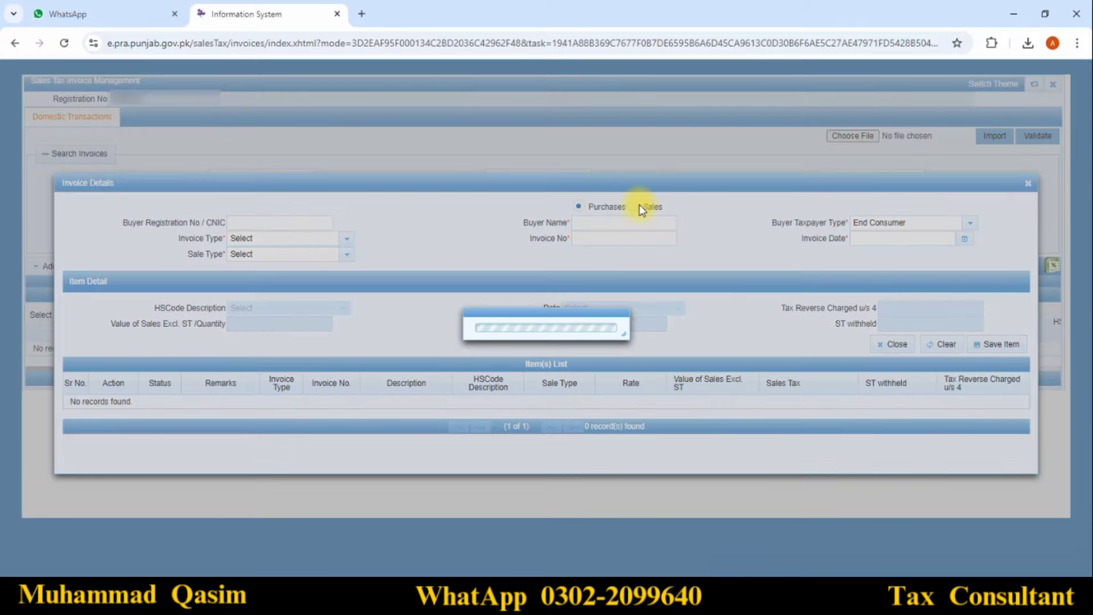
pyautogui.click(644, 206)
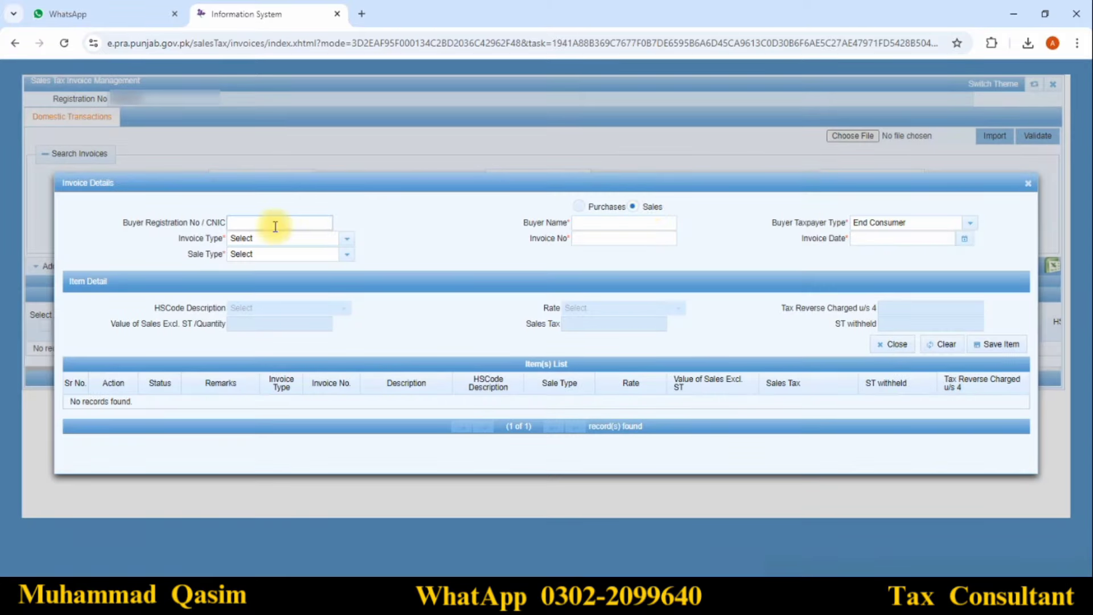
pyautogui.click(276, 226)
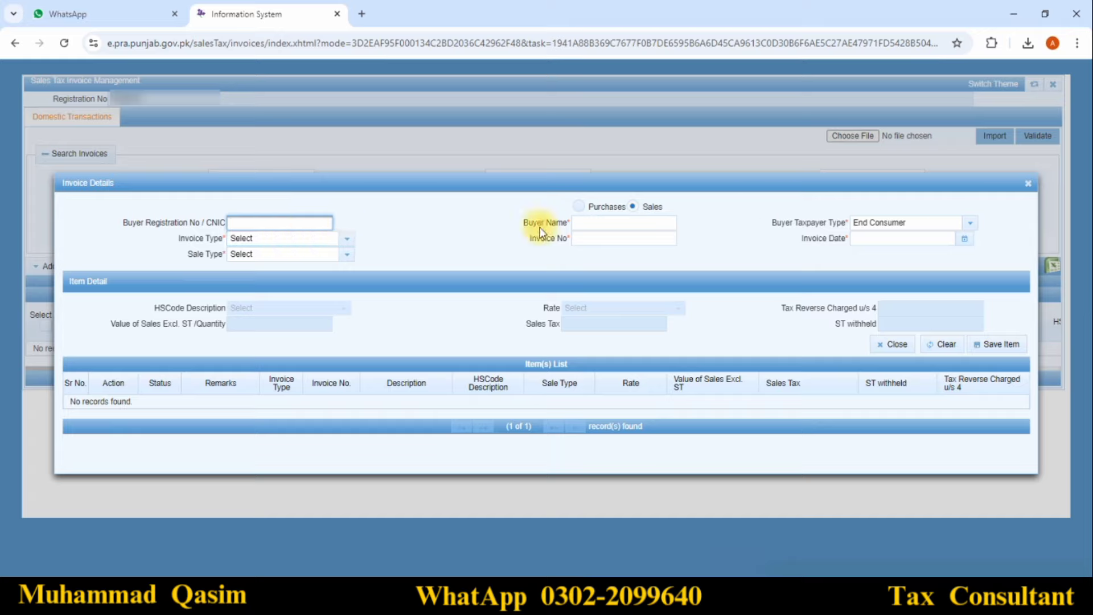
pyautogui.click(610, 222)
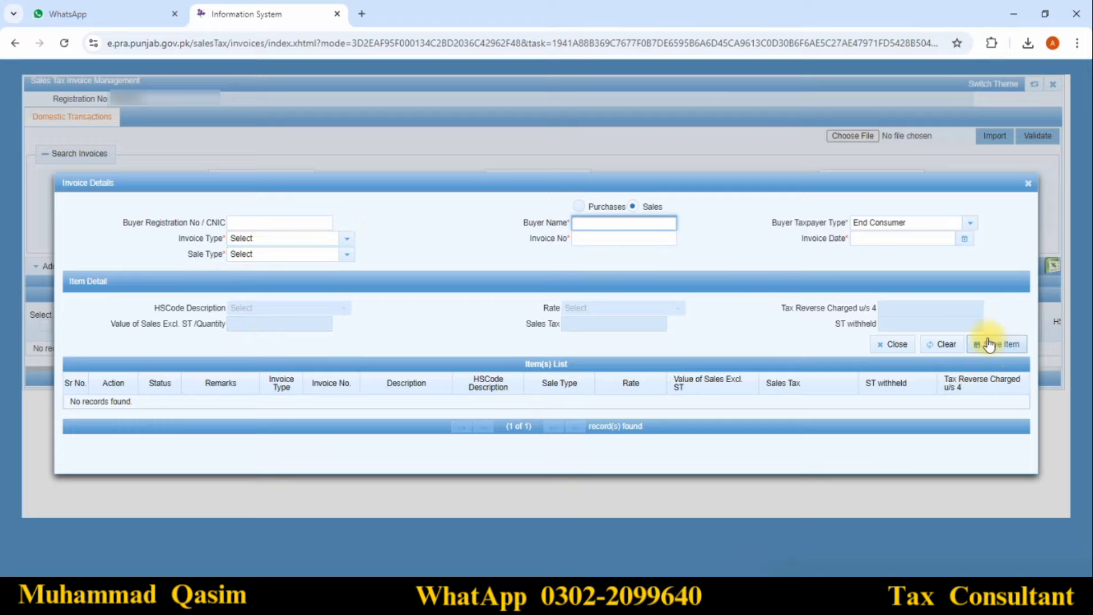
pyautogui.click(1027, 184)
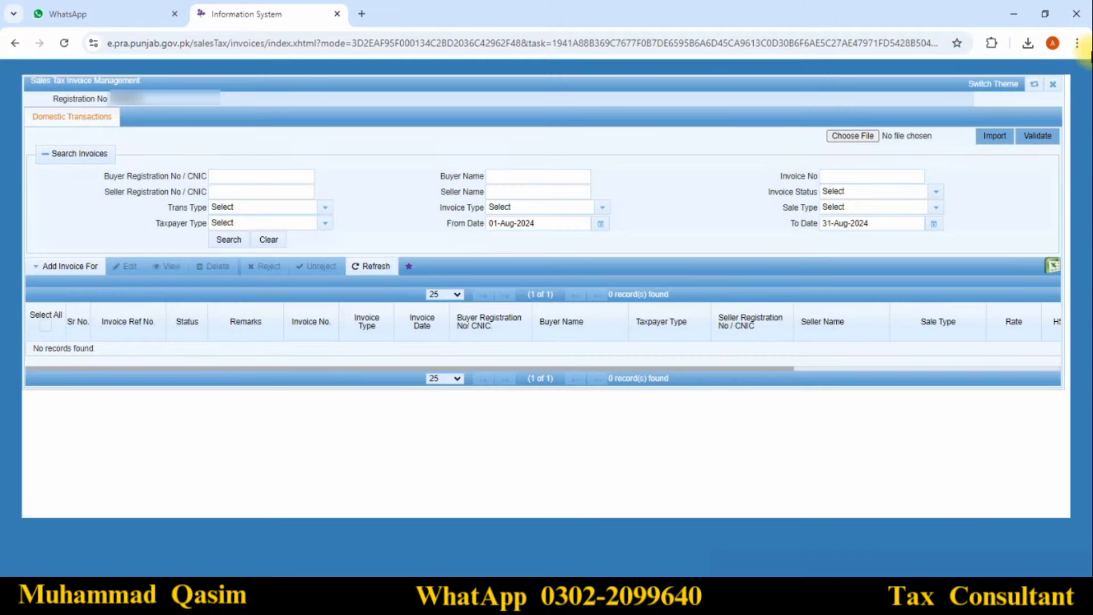
pyautogui.click(1052, 85)
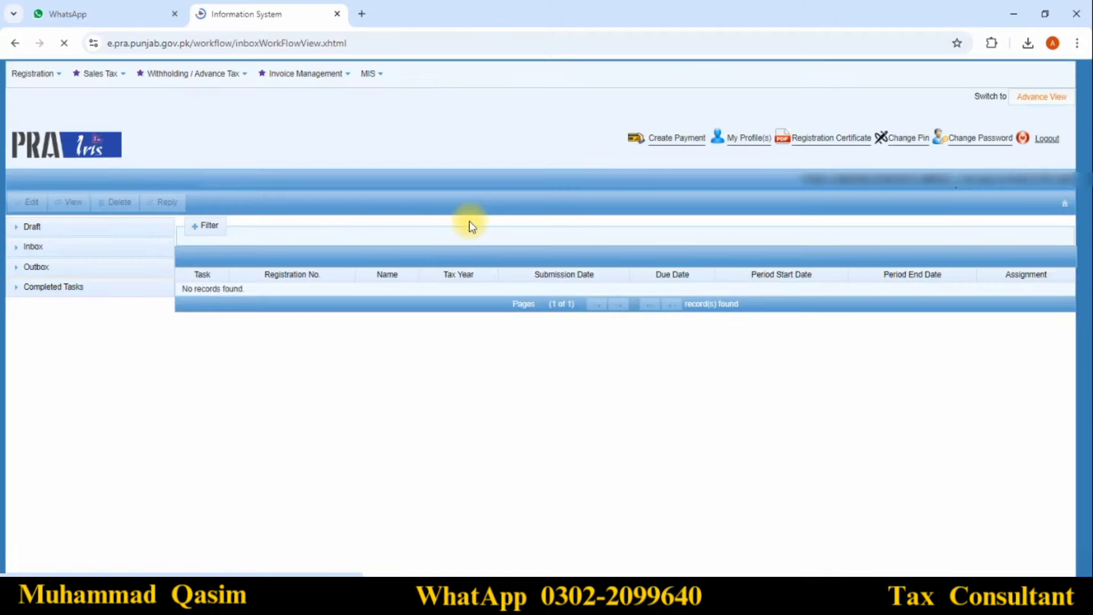
# Start a new 35 monthly sales tax return for the tax year 2025 period 01-Aug-2024 to 31-Aug-2024
pyautogui.click(85, 75)
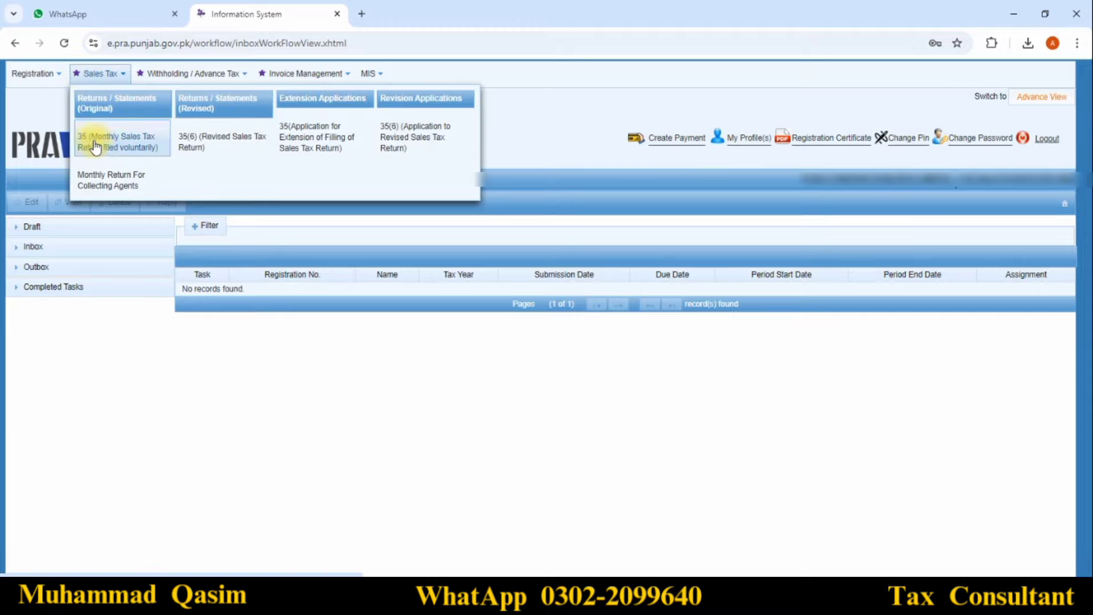
pyautogui.click(131, 146)
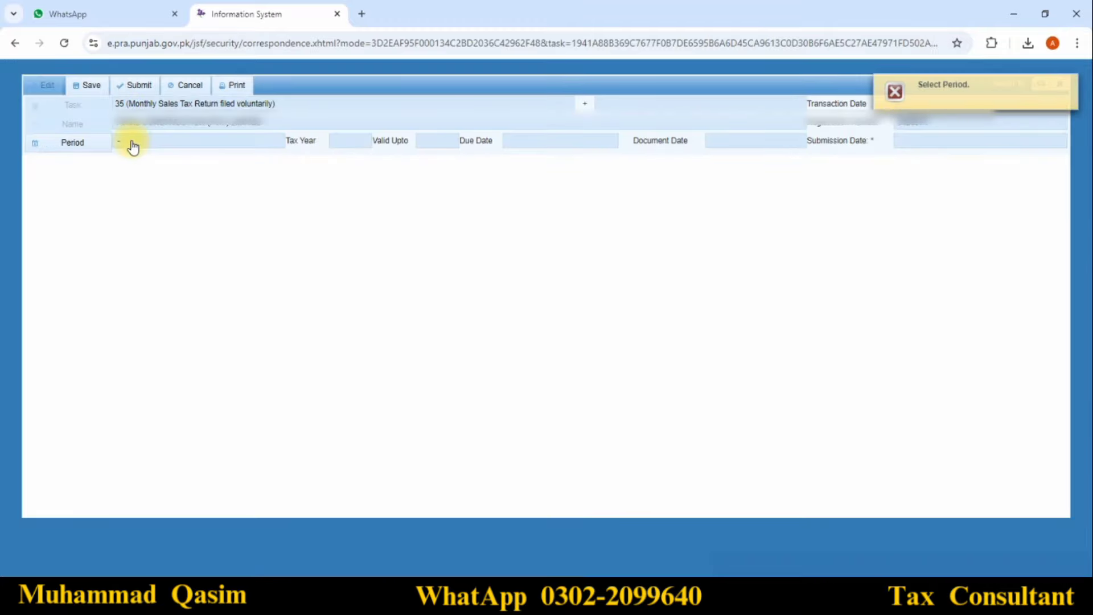
pyautogui.click(73, 149)
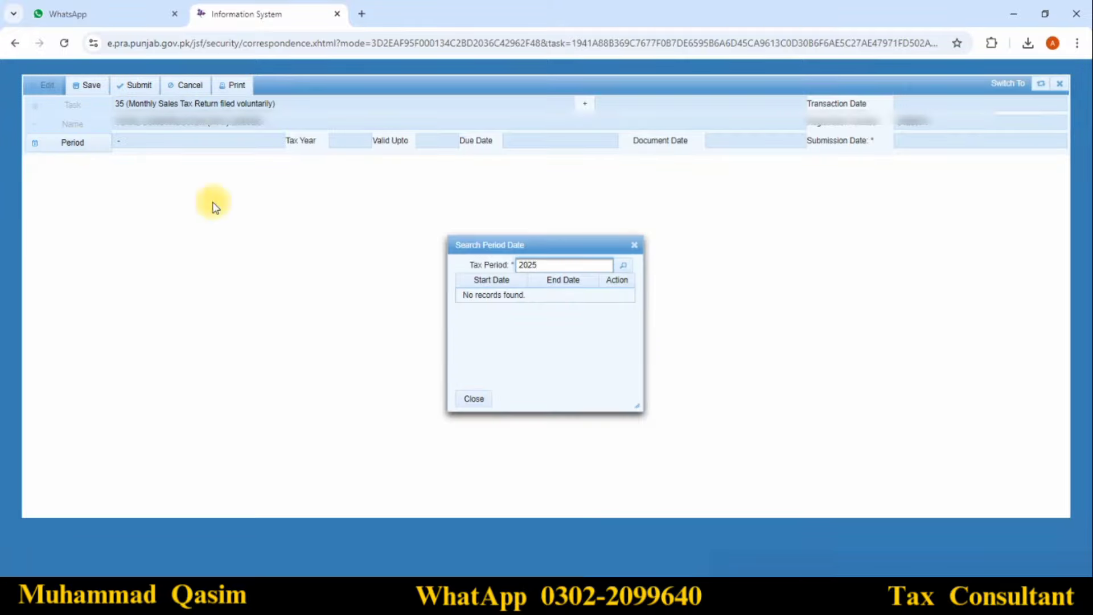
pyautogui.click(624, 267)
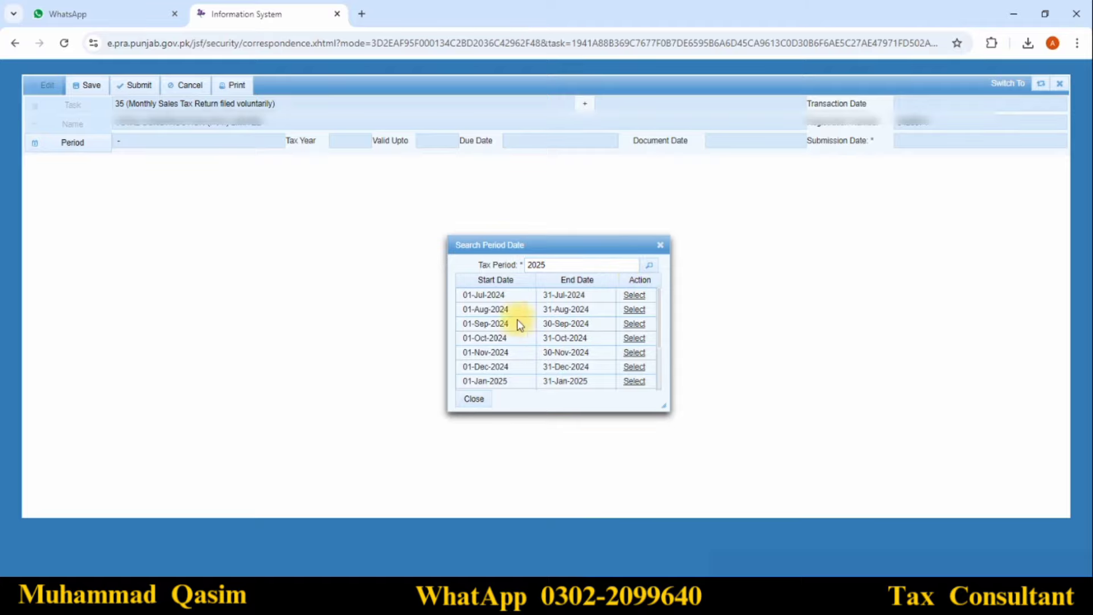
pyautogui.click(633, 310)
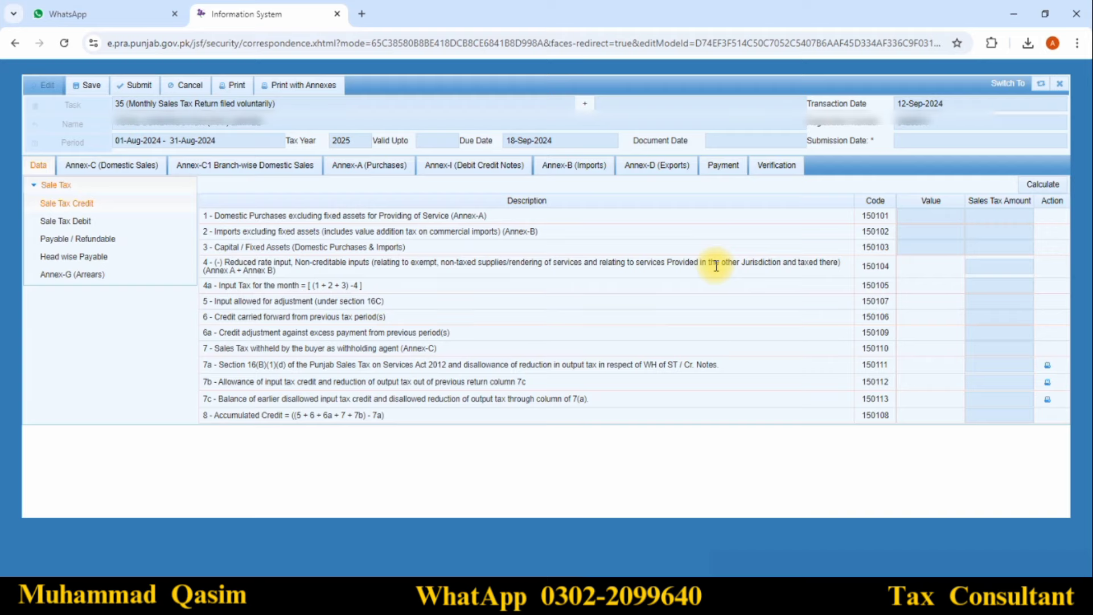
# Save the August draft, calculate it so all sales tax shows 0, and move to Annex-C
pyautogui.click(84, 90)
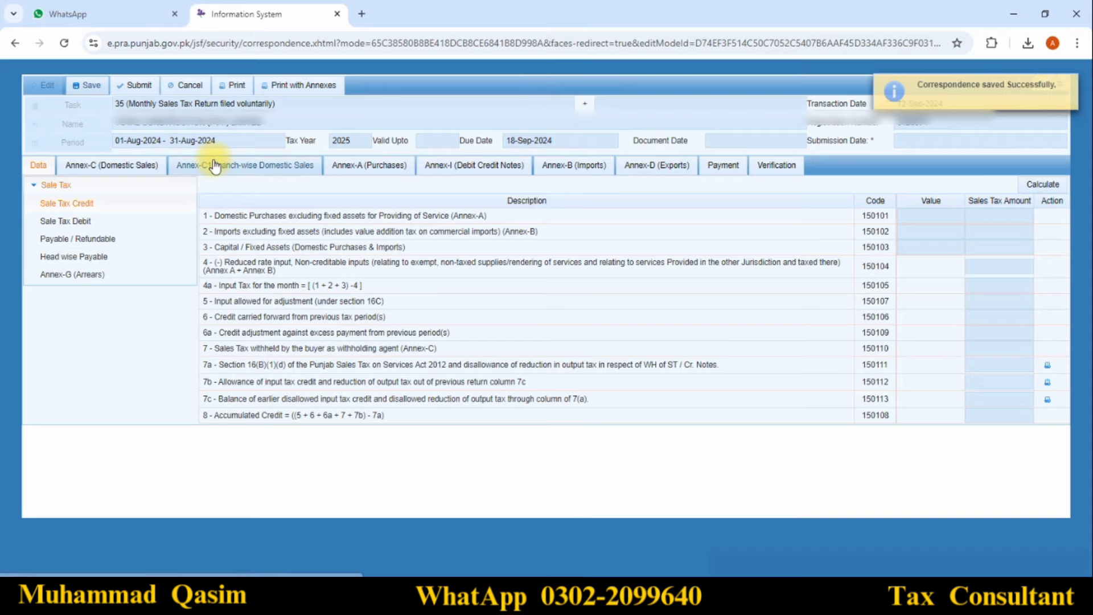
pyautogui.click(1040, 183)
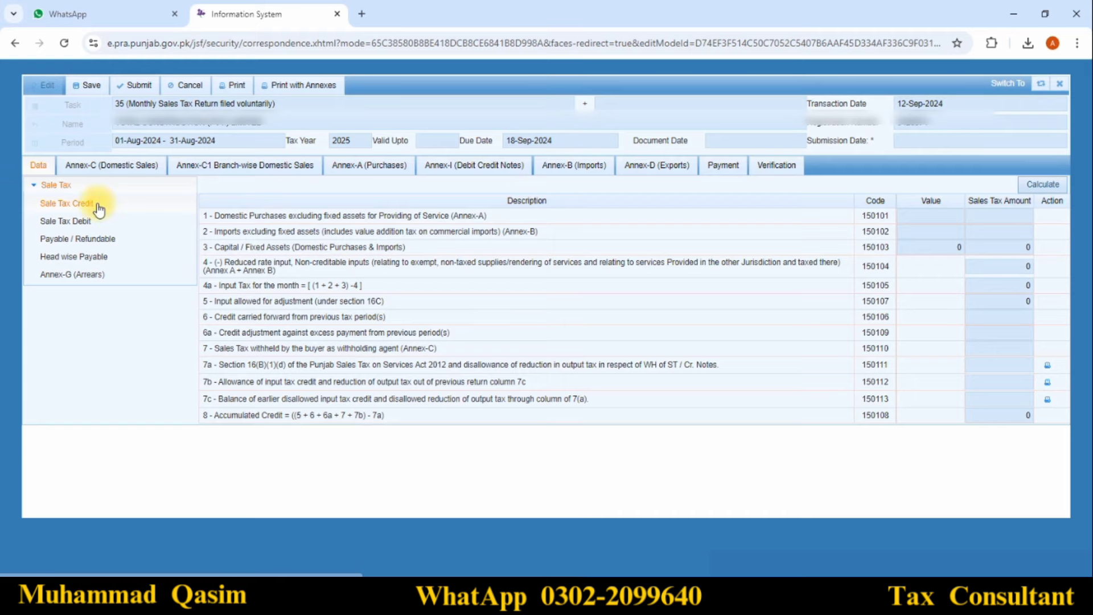
pyautogui.click(82, 172)
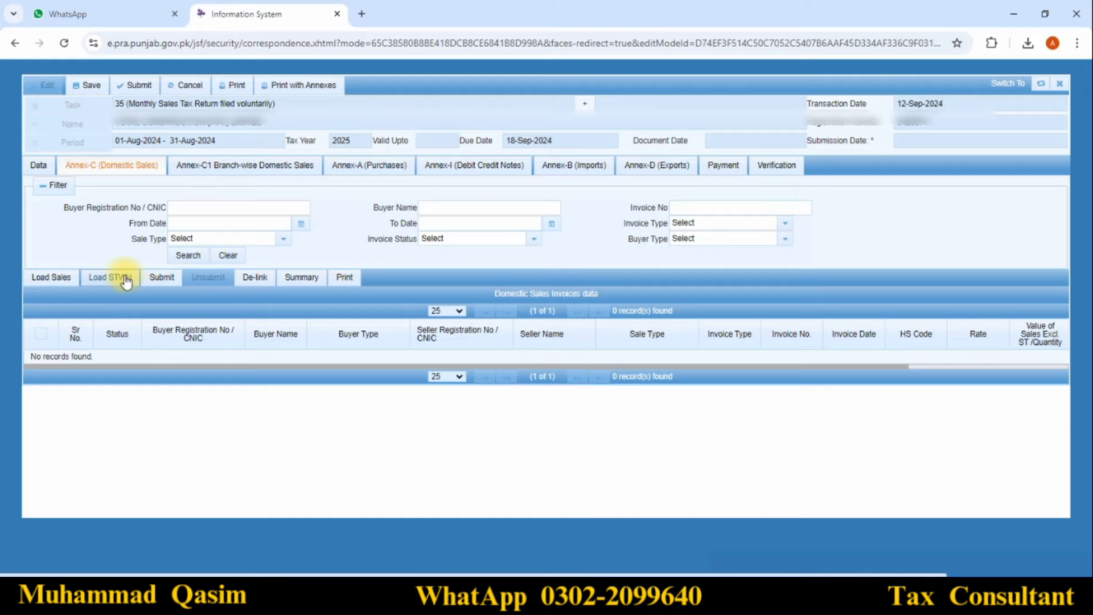
# Submit and then withdraw the empty Annex-C annex, and load its sale invoices
pyautogui.click(162, 277)
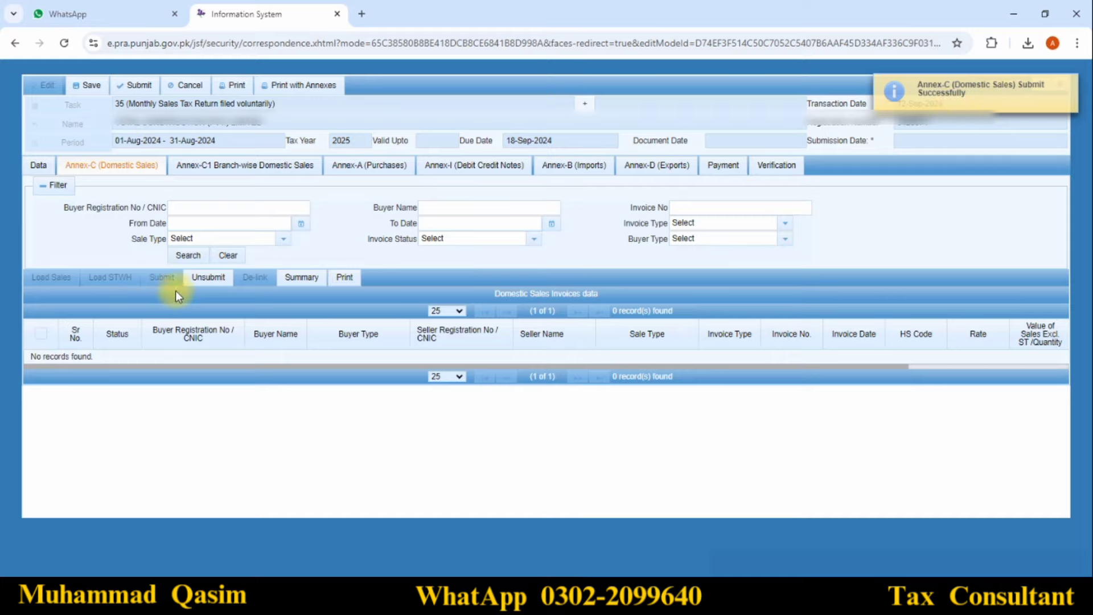
pyautogui.click(208, 277)
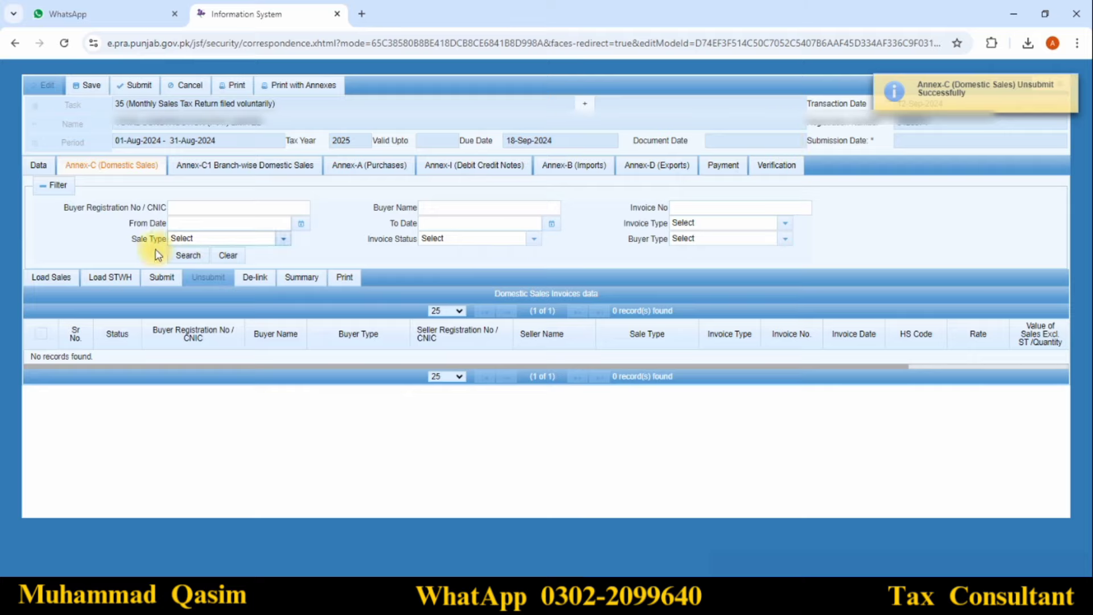
pyautogui.click(58, 280)
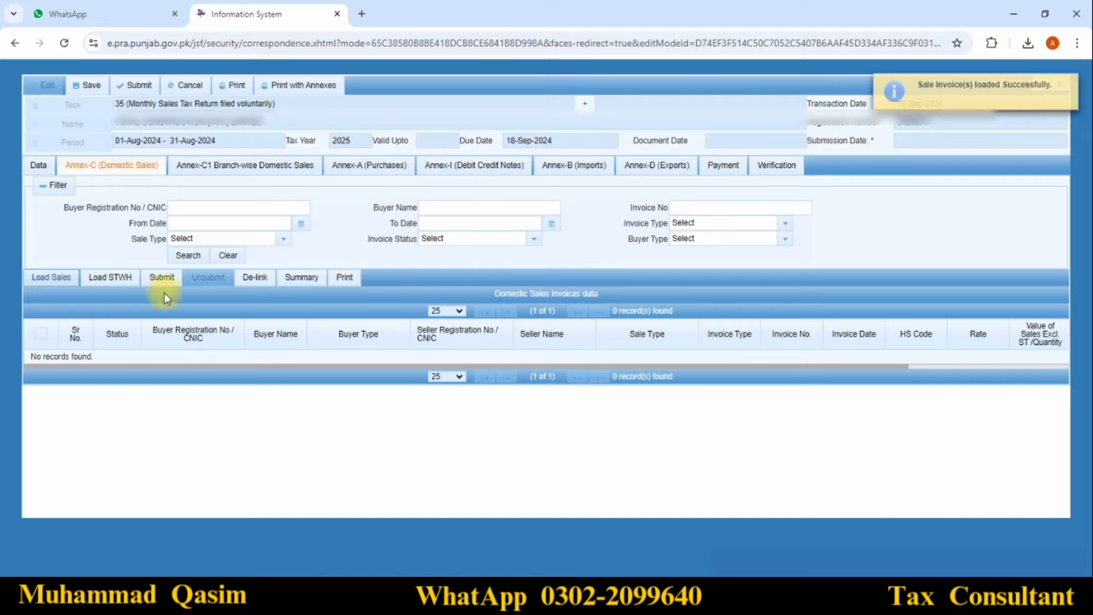
# Select all sale invoices and de-link them from the return, then go to Annex-C1
pyautogui.click(256, 278)
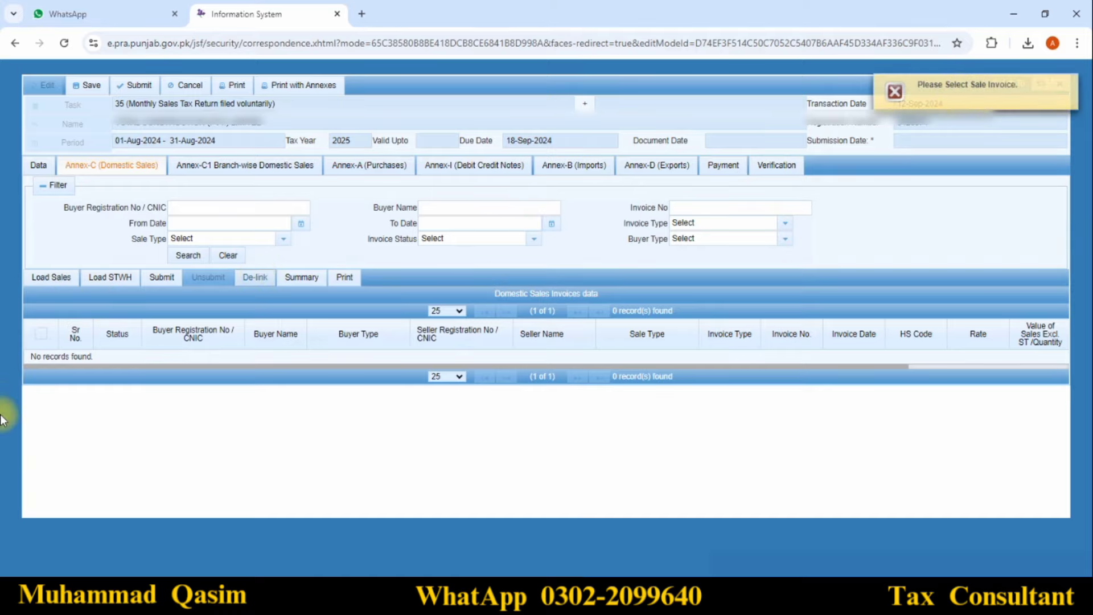
pyautogui.click(42, 335)
pyautogui.click(271, 278)
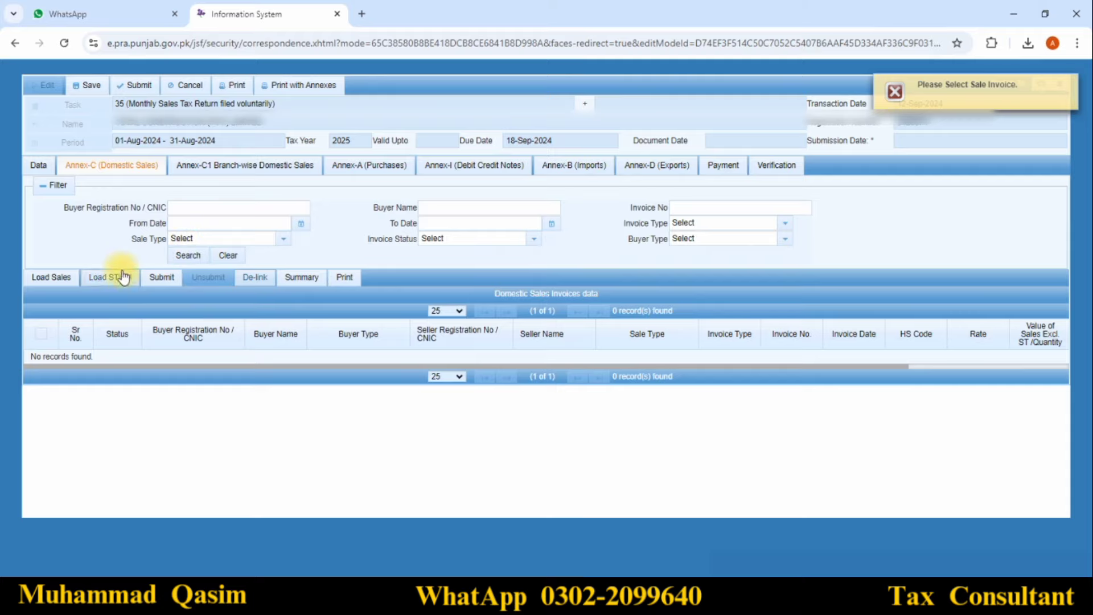
pyautogui.click(225, 169)
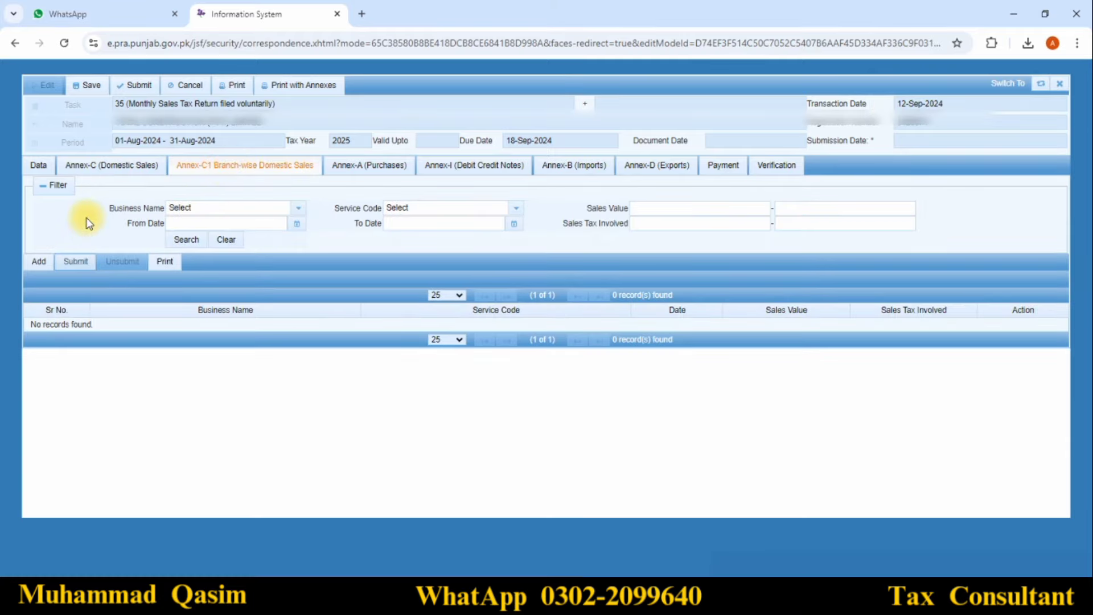
# Submit and then unsubmit the empty Annex-C1, returning to the Data tab's 0 Sale Tax Credit lines
pyautogui.click(58, 261)
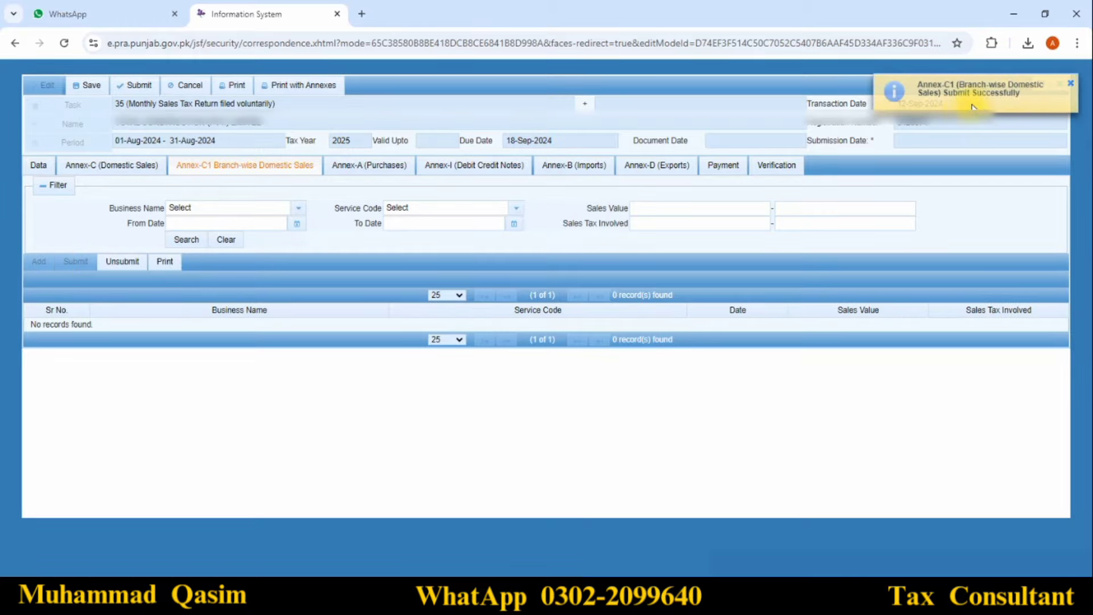
pyautogui.click(116, 167)
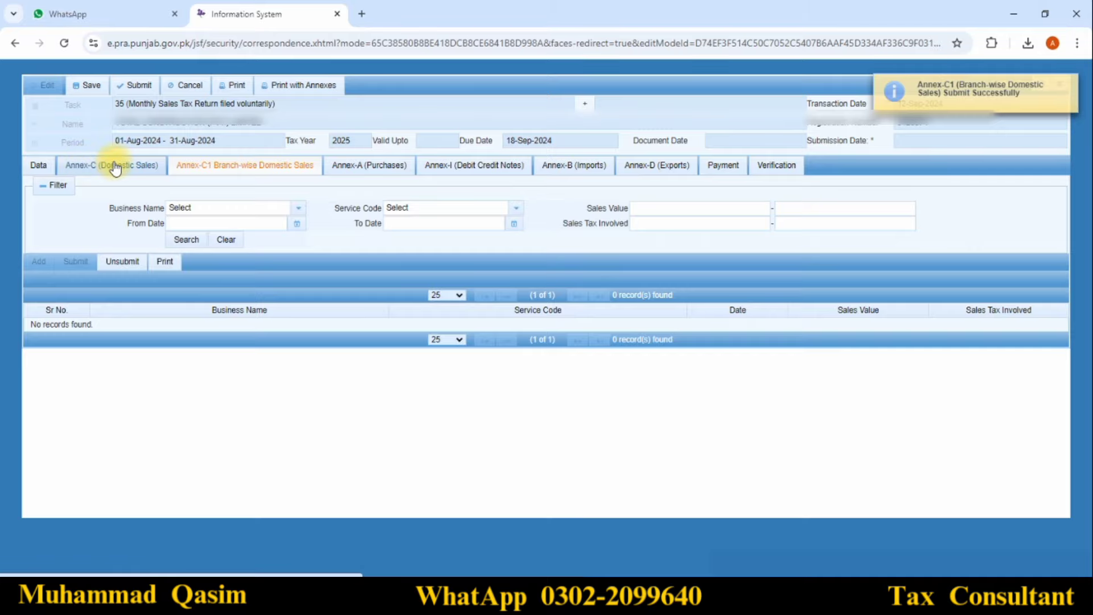
pyautogui.click(123, 262)
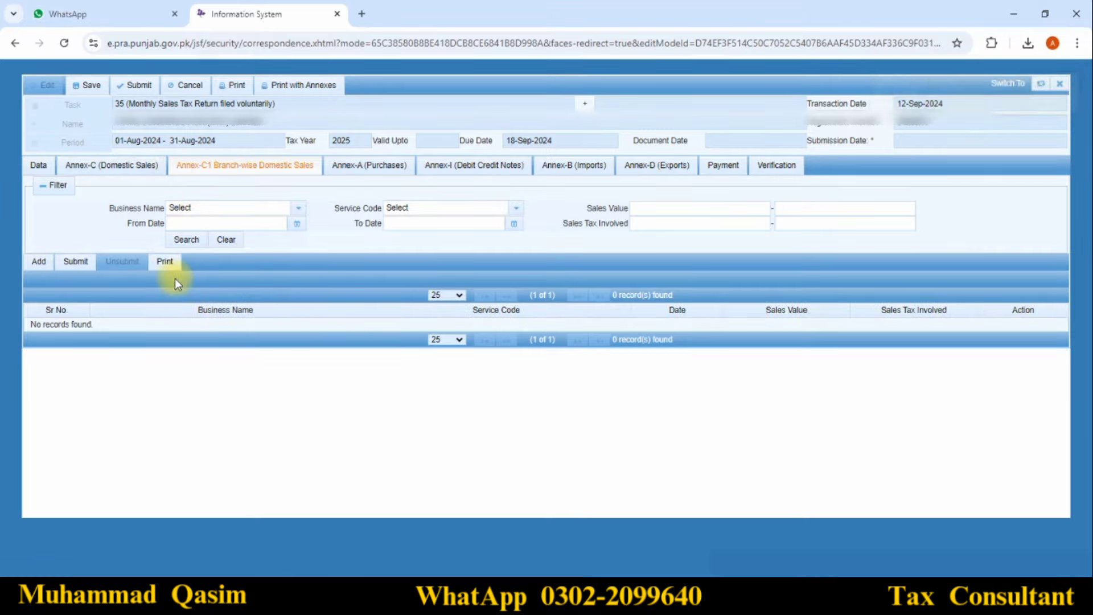
pyautogui.click(34, 165)
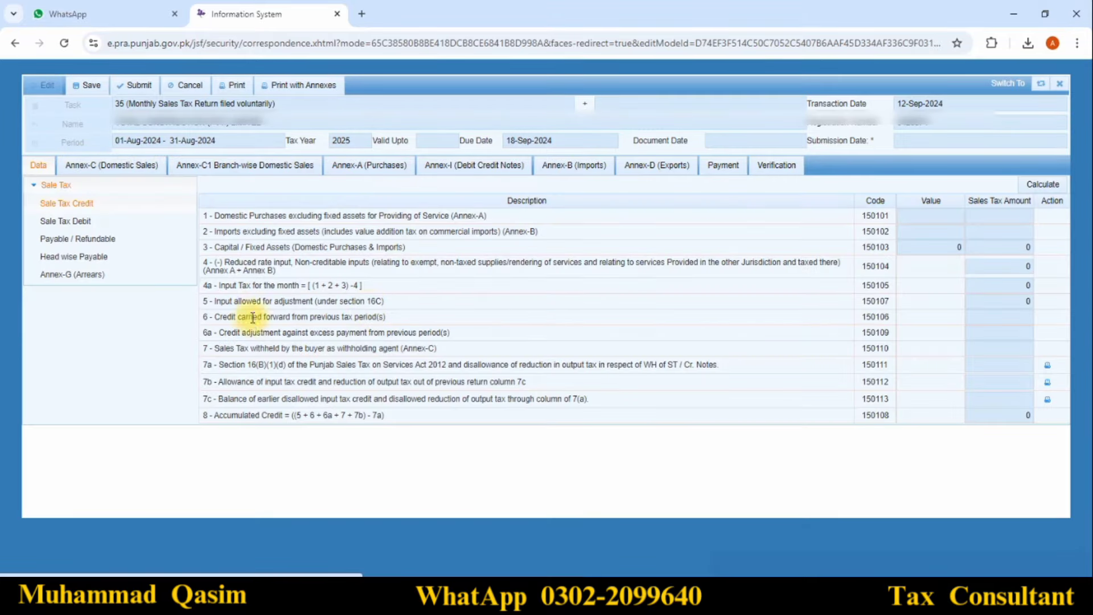
# Recalculate Sale Tax Credit, Sale Tax Debit and Payable / Refundable, all remaining 0
pyautogui.click(1045, 185)
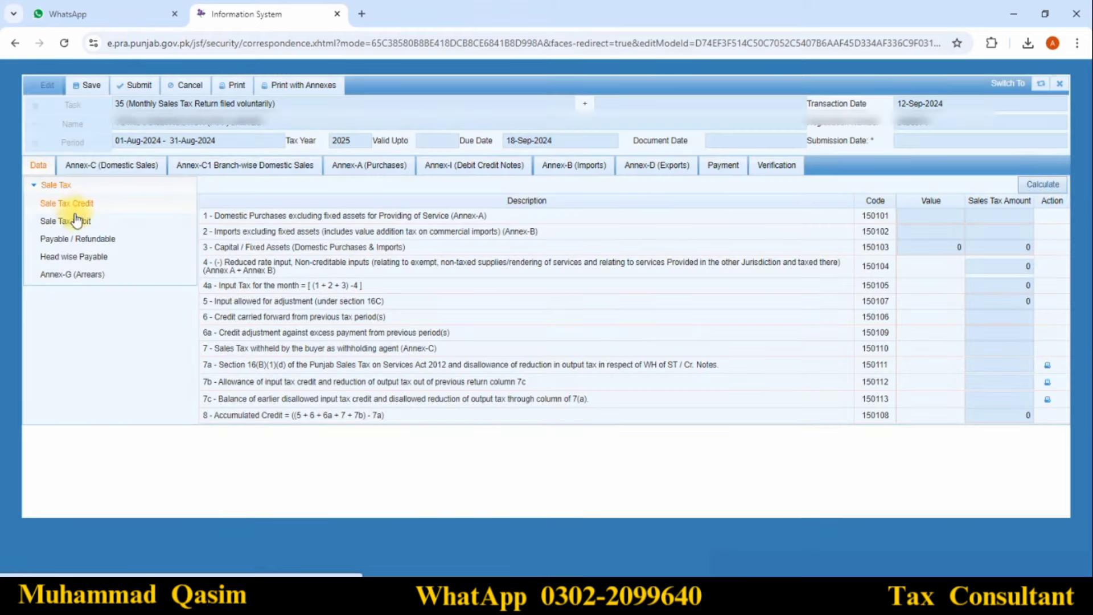
pyautogui.click(75, 225)
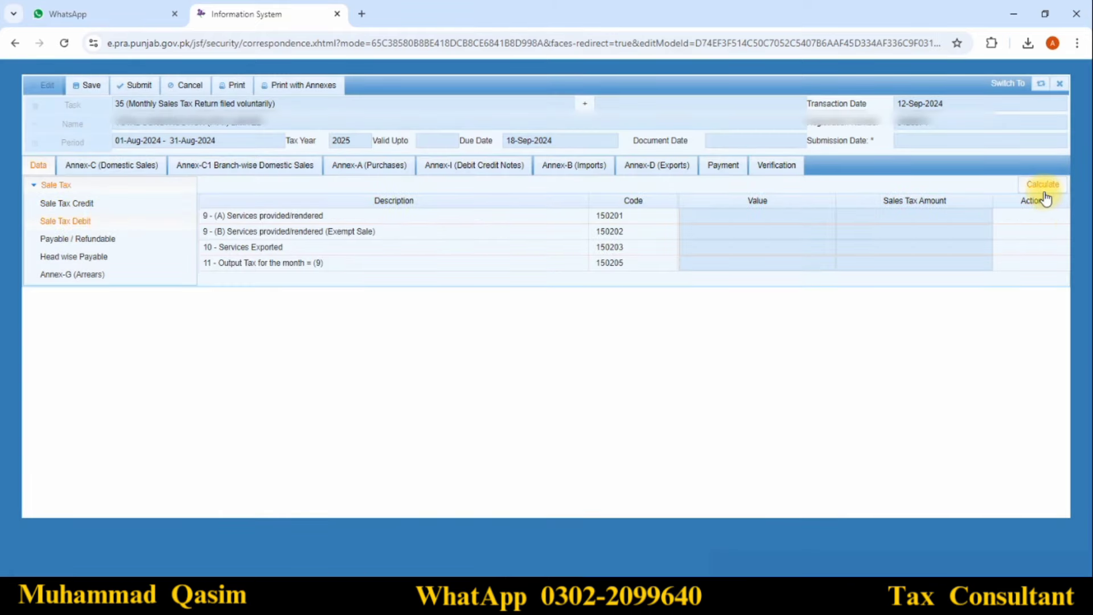
pyautogui.click(1045, 192)
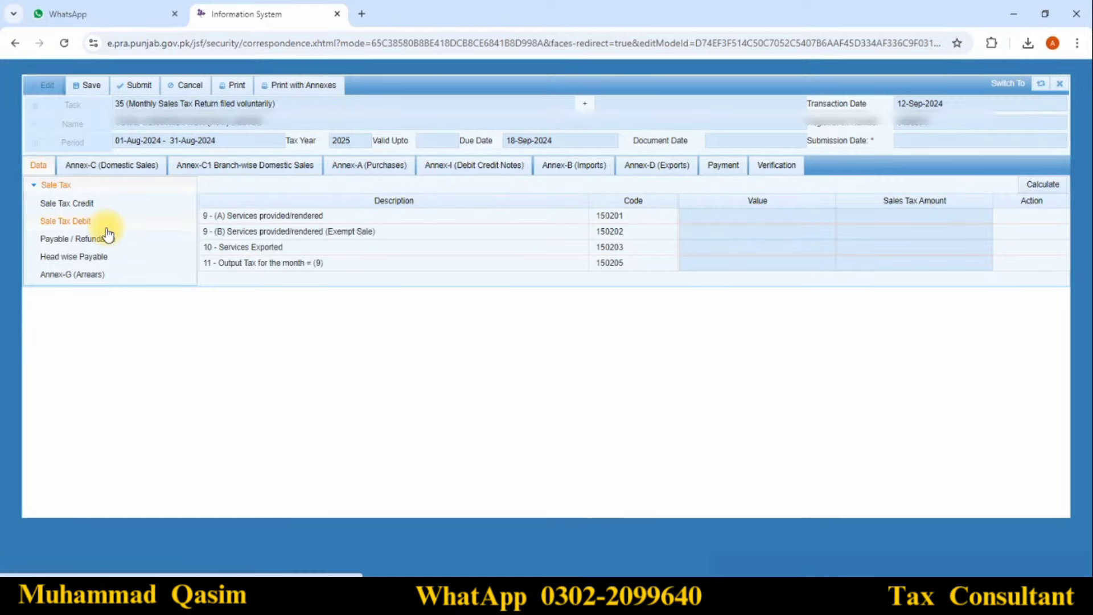
pyautogui.click(106, 243)
pyautogui.click(1044, 185)
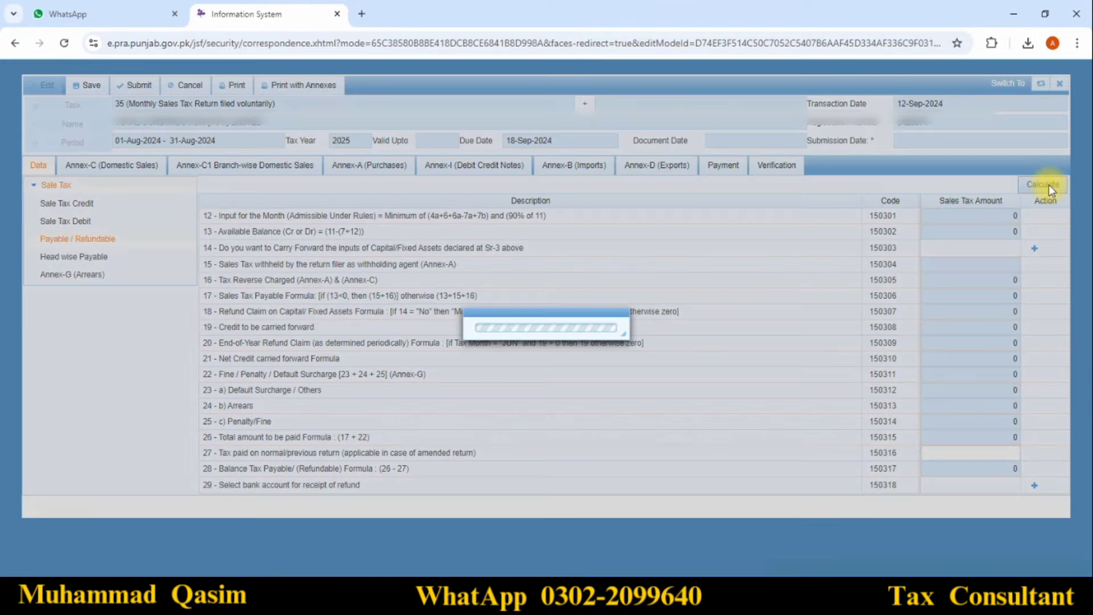
# Recalculate Head wise Payable and Annex-G (Arrears), leaving arrears blank, then return to Annex-C
pyautogui.click(91, 256)
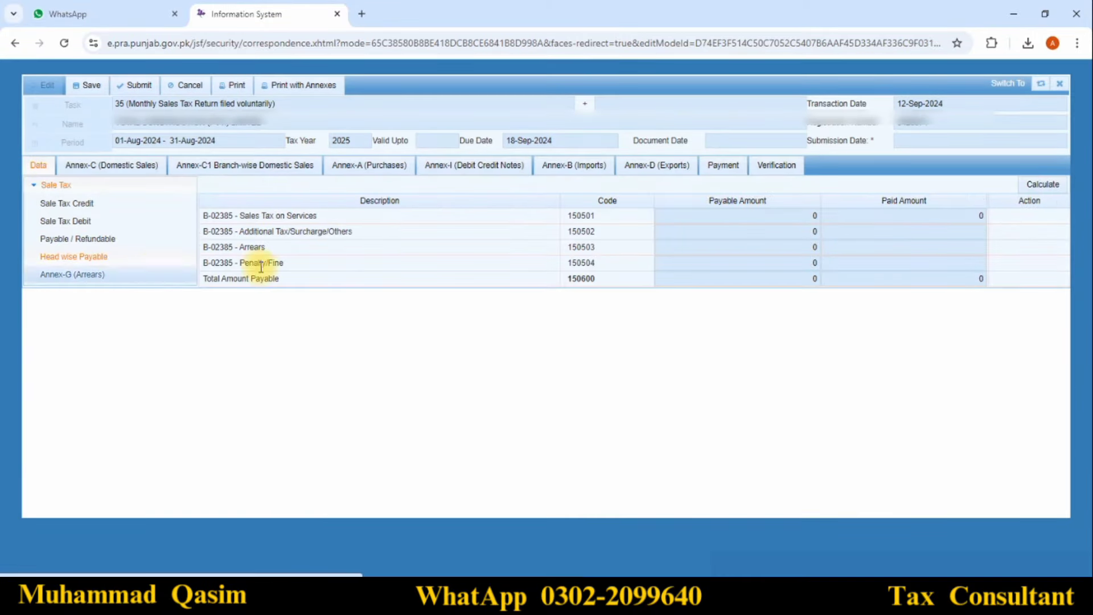
pyautogui.click(1031, 190)
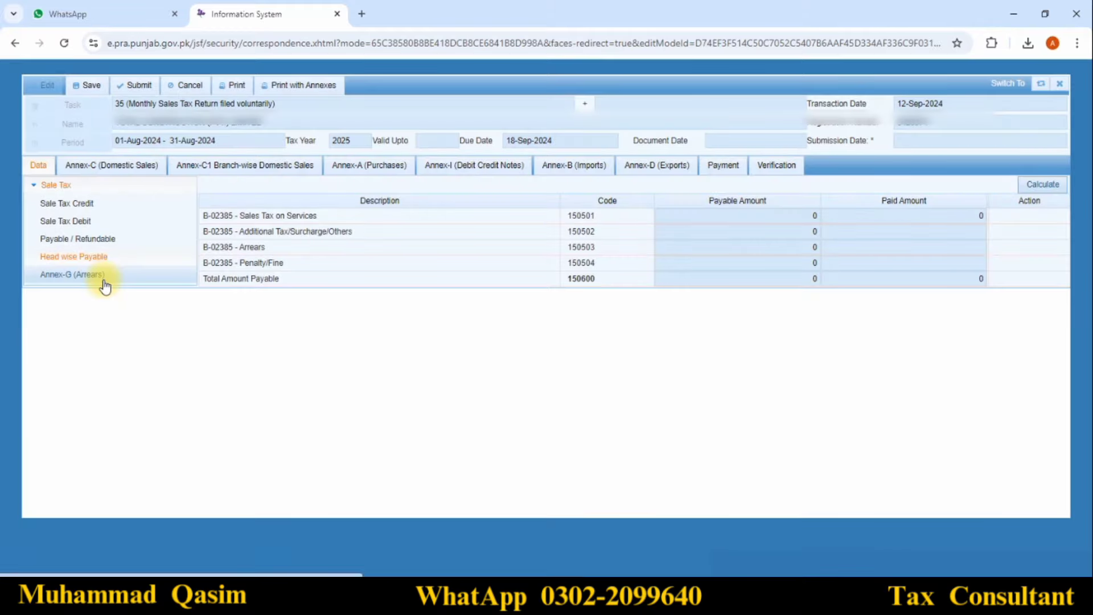
pyautogui.click(103, 279)
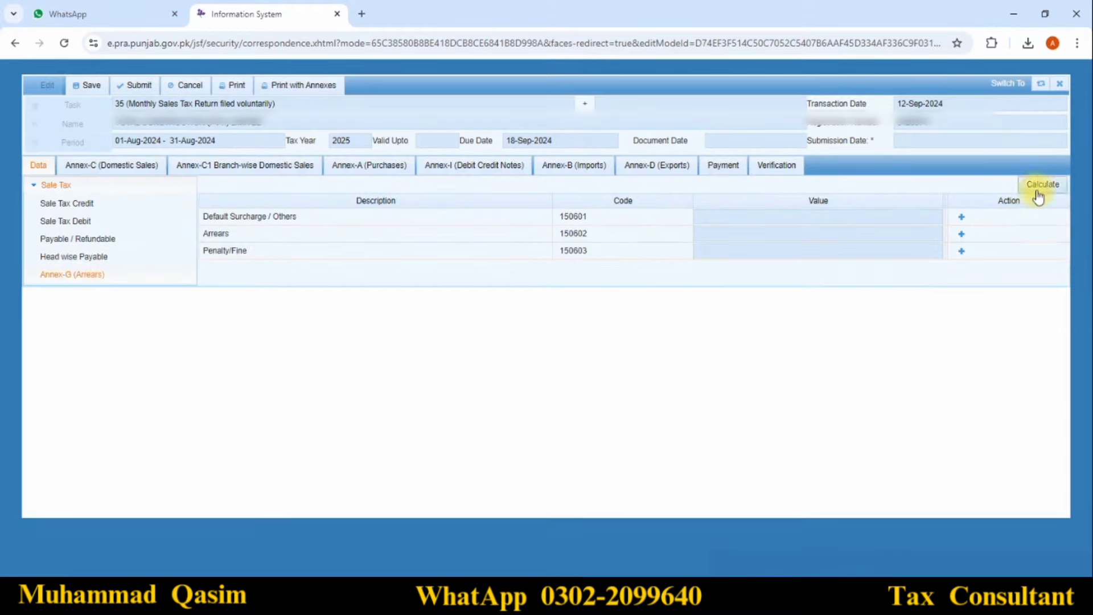
pyautogui.click(1055, 189)
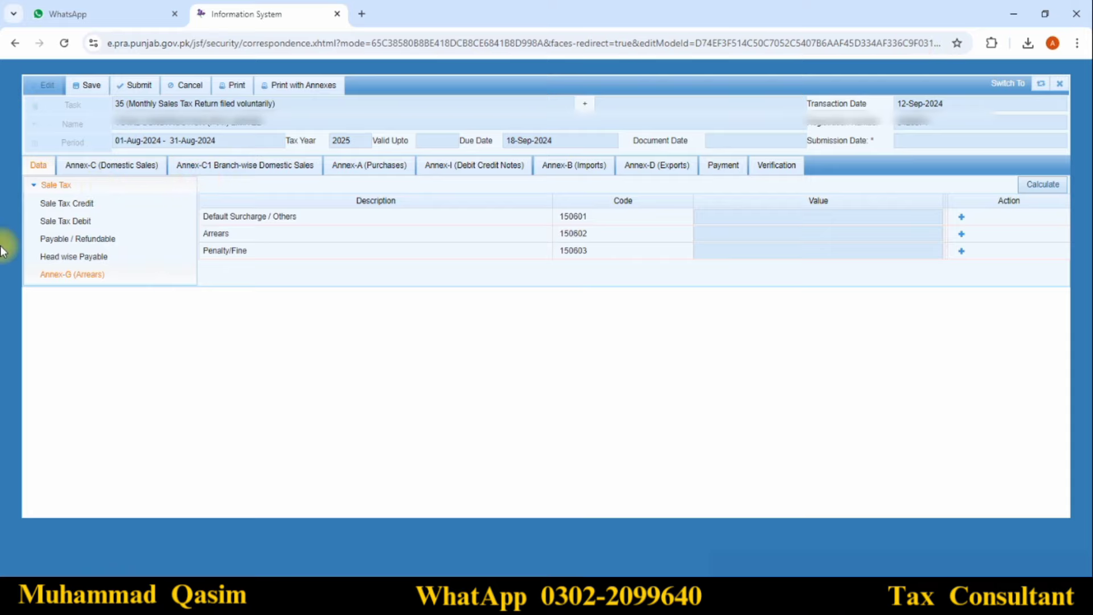
pyautogui.click(99, 172)
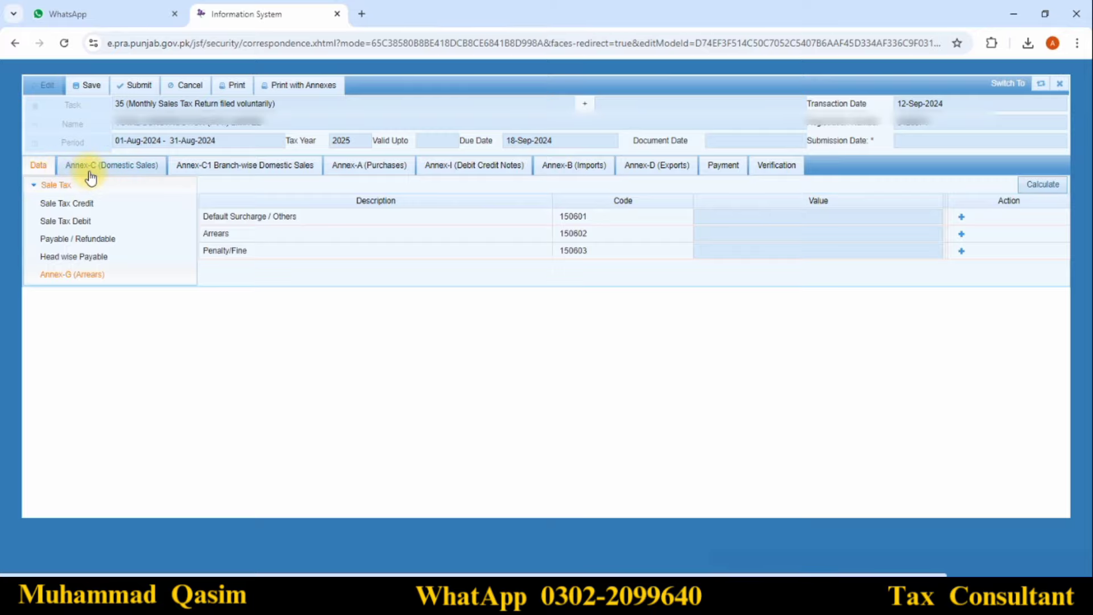
# Submit the empty Annex-C, try submitting Annex-C1, then withdraw Annex-C's submission
pyautogui.click(90, 171)
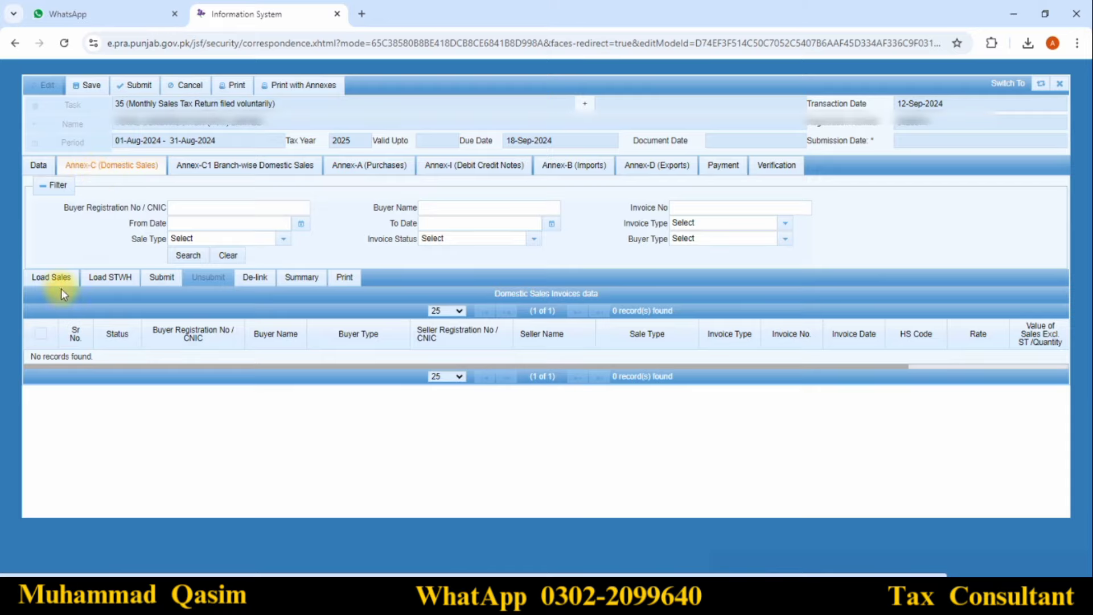
pyautogui.click(163, 283)
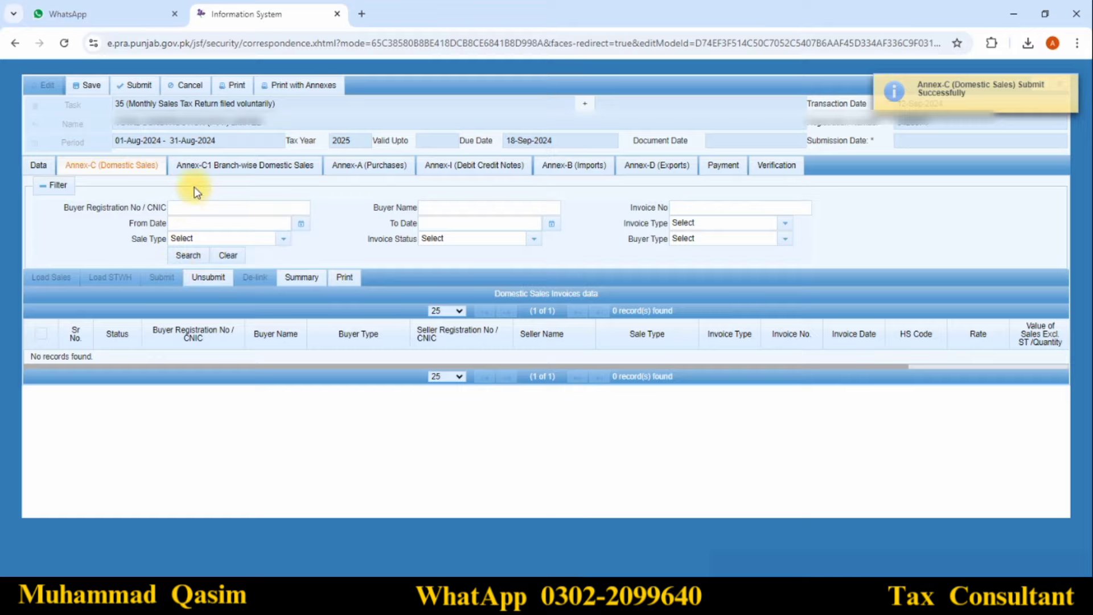
pyautogui.click(204, 165)
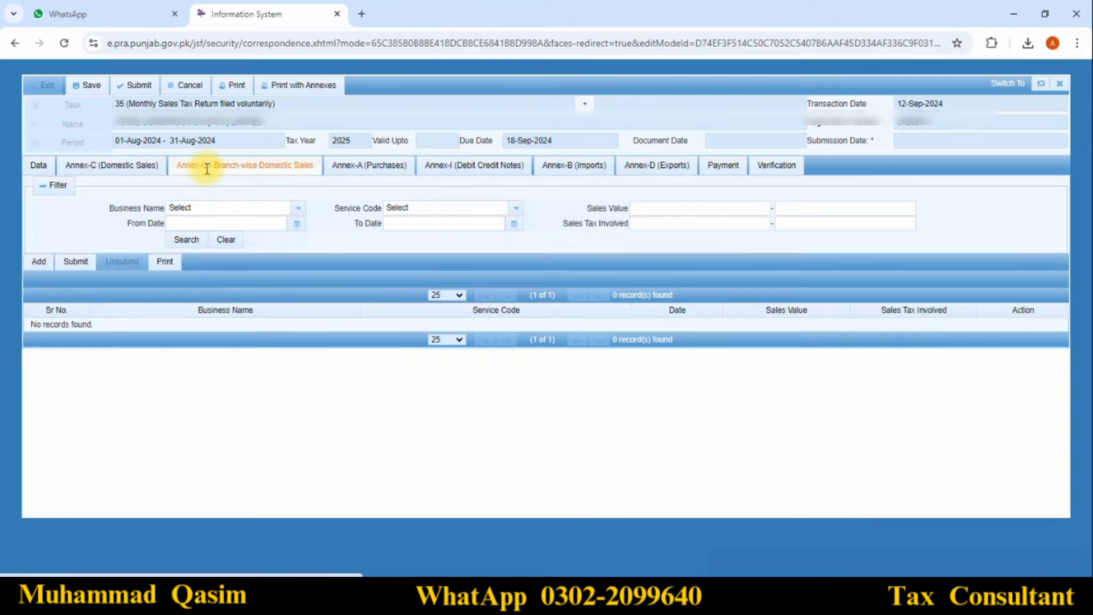
pyautogui.click(75, 263)
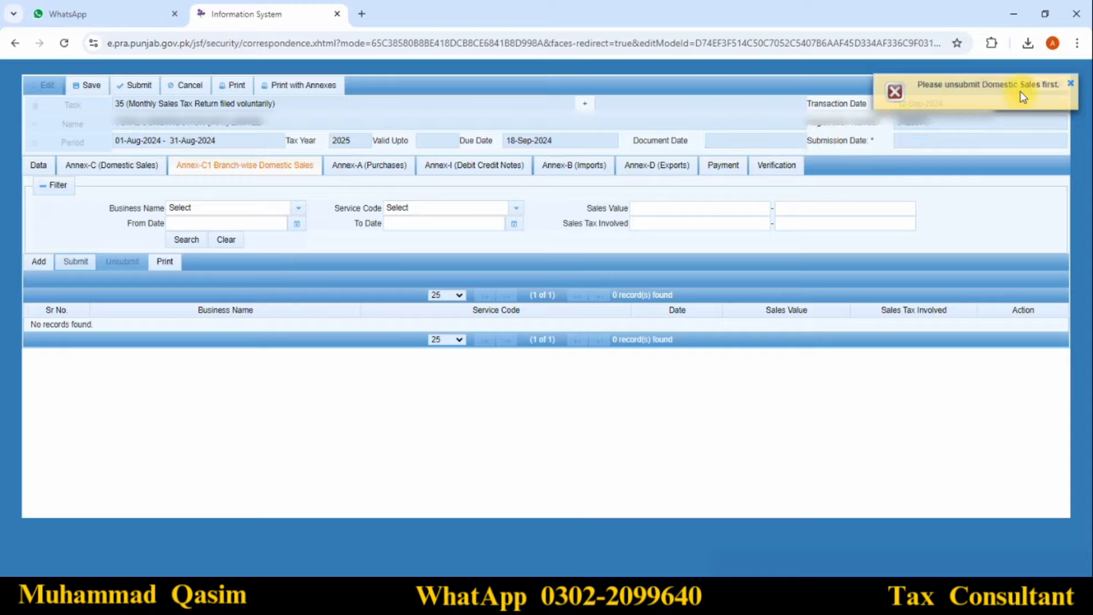
pyautogui.click(124, 165)
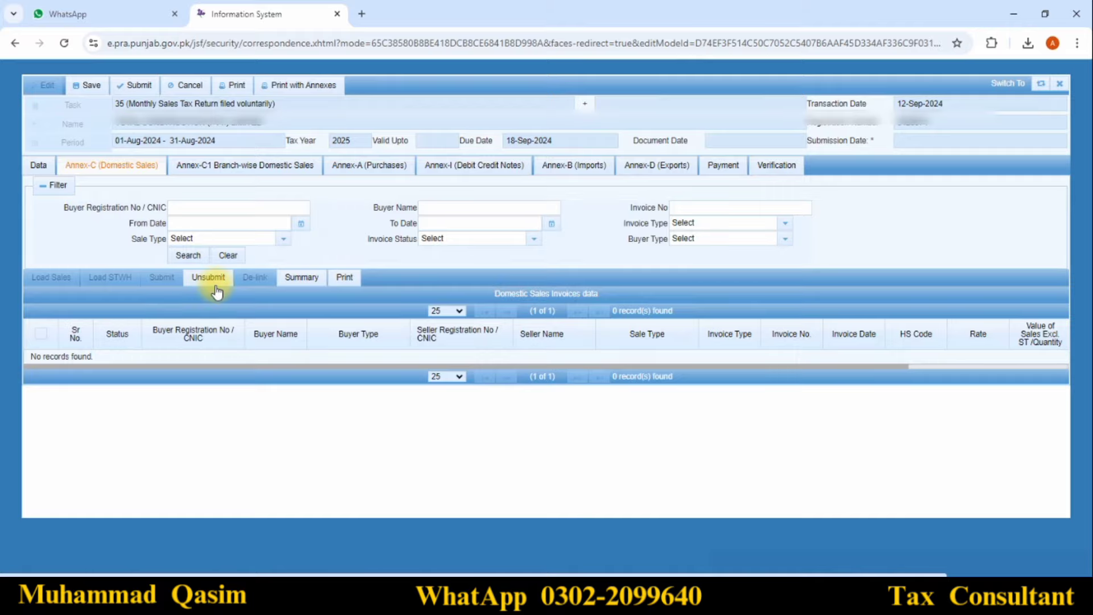
pyautogui.click(211, 278)
# Submit the empty Annex-C1 and Annex-C annexes, then save the return
pyautogui.click(230, 167)
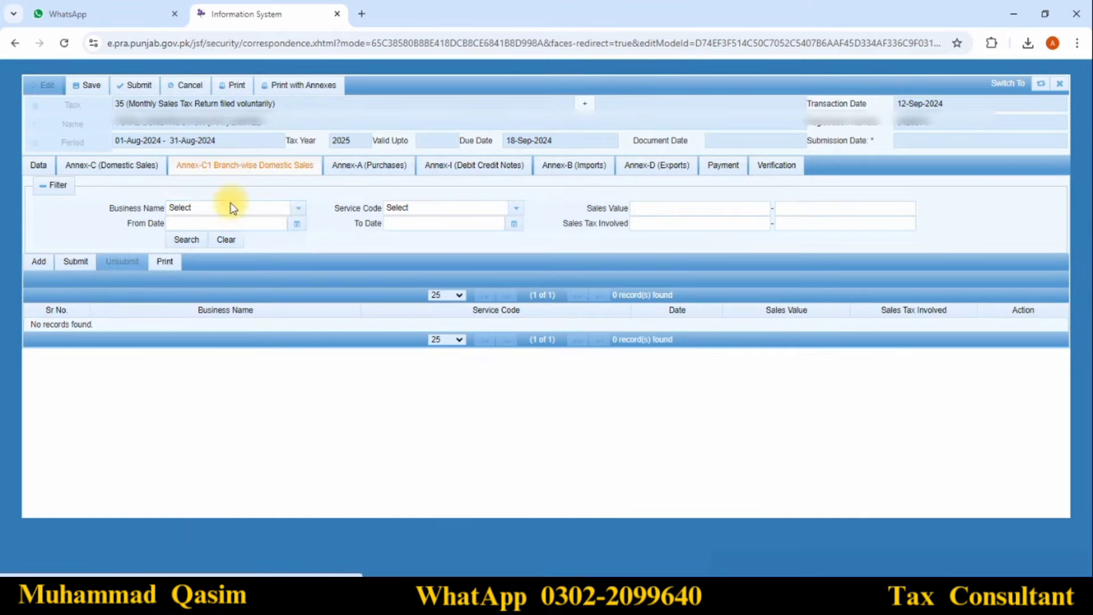
pyautogui.click(75, 262)
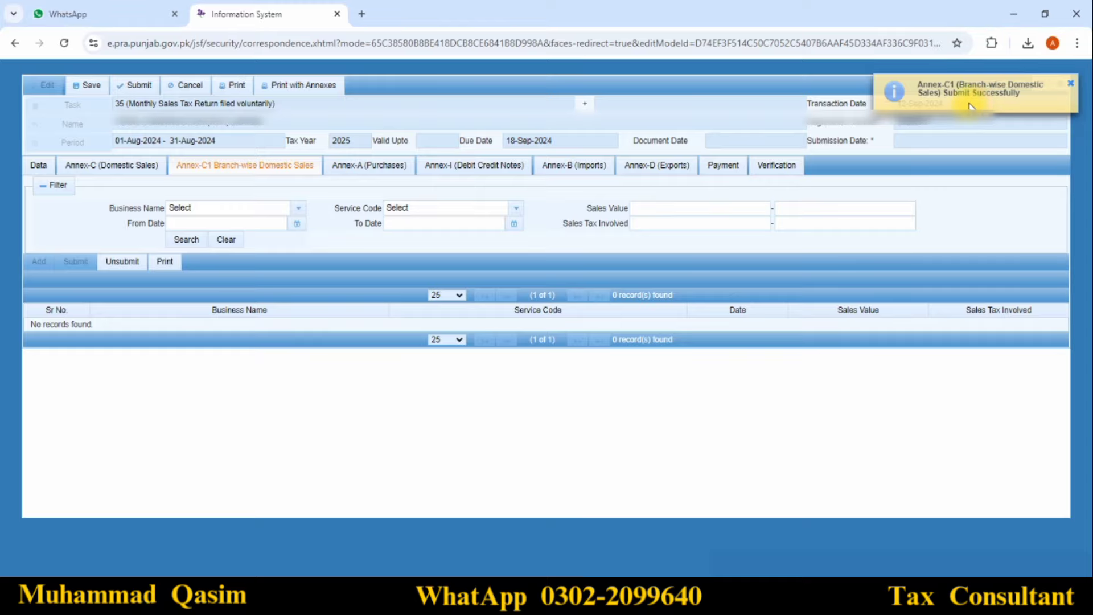
pyautogui.click(128, 166)
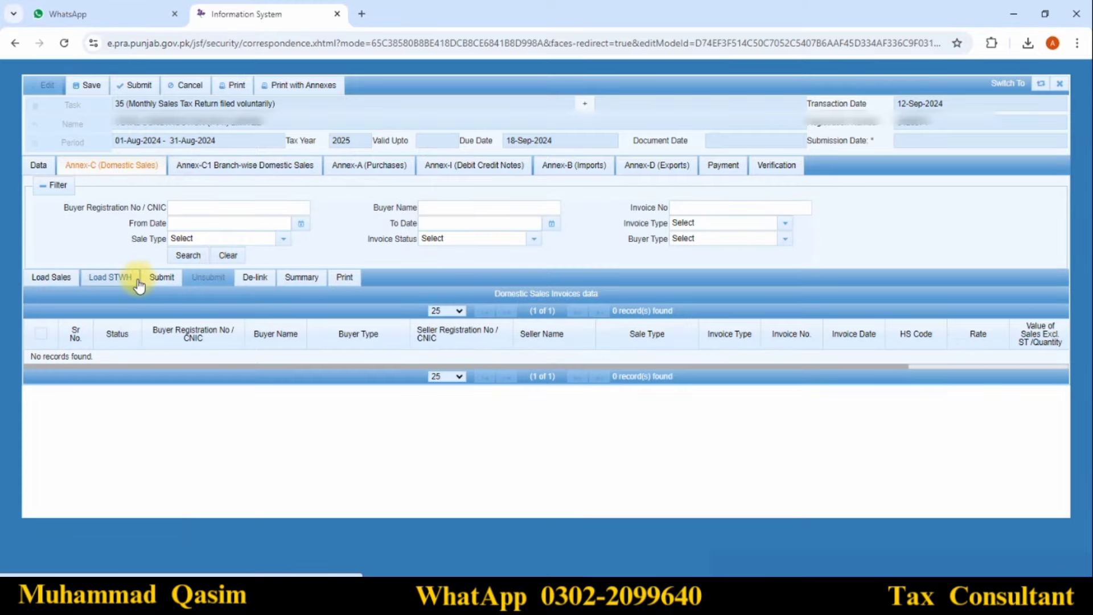
pyautogui.click(158, 278)
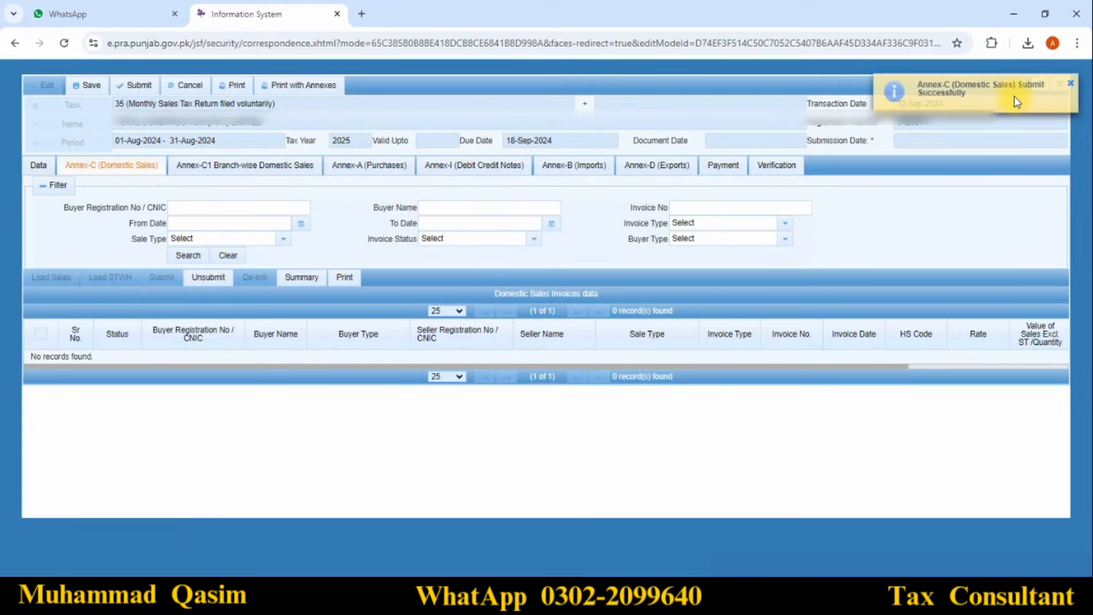
pyautogui.click(252, 162)
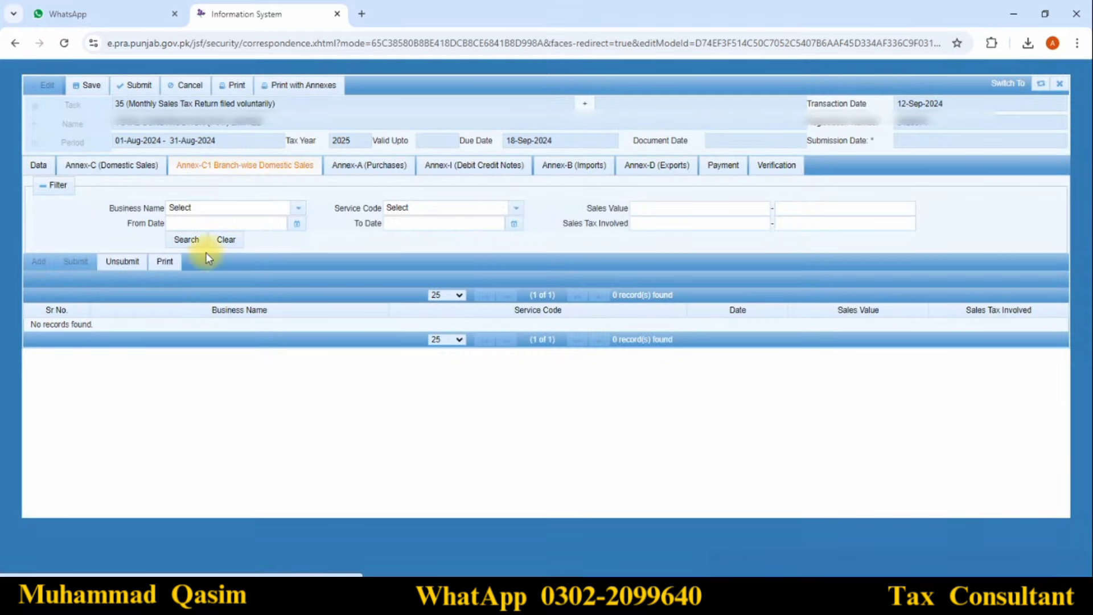
pyautogui.click(114, 165)
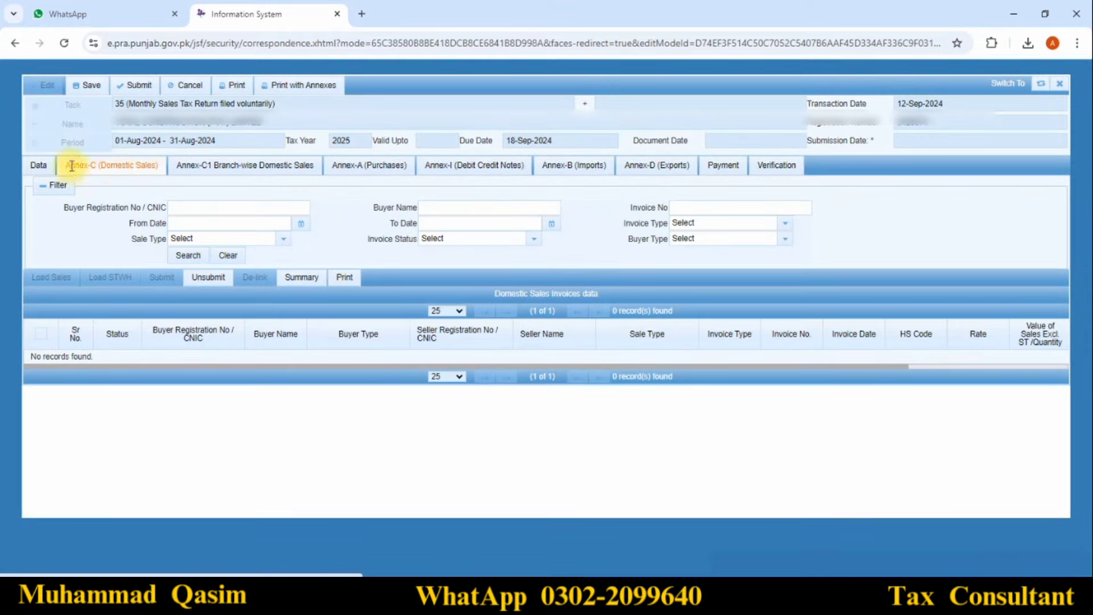
pyautogui.click(88, 91)
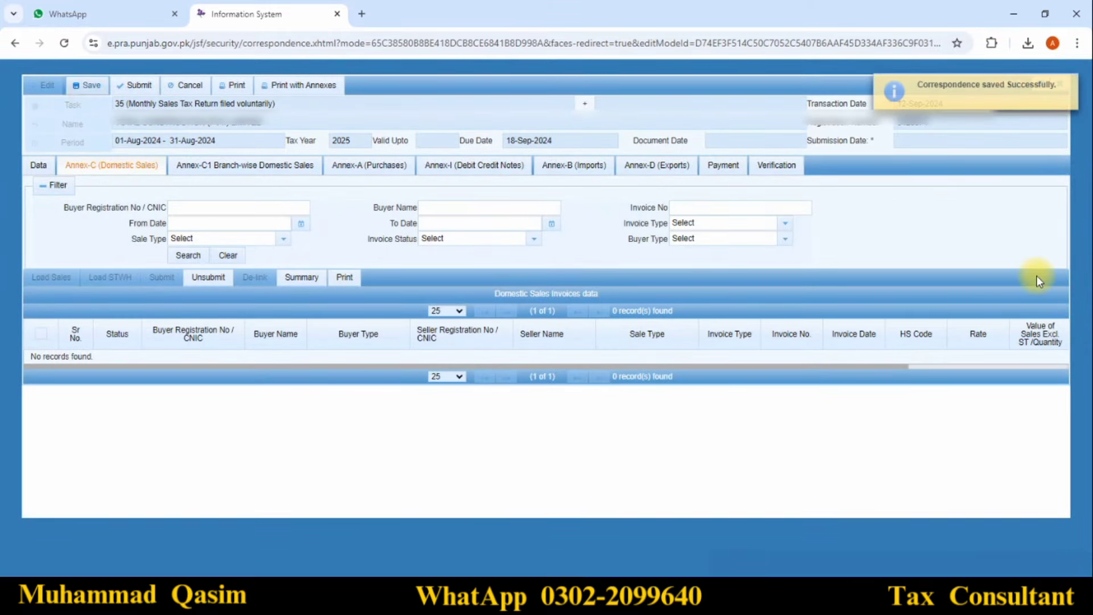
# Recalculate the Data, Sale Tax Credit and Sale Tax Debit figures to 0
pyautogui.click(35, 165)
pyautogui.click(1041, 184)
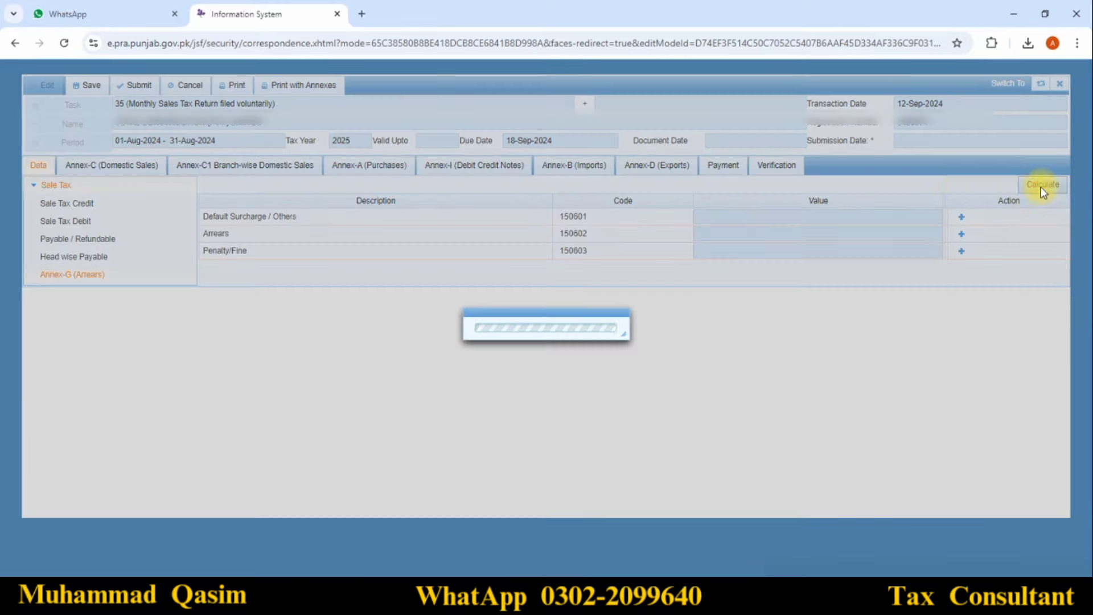
pyautogui.click(67, 203)
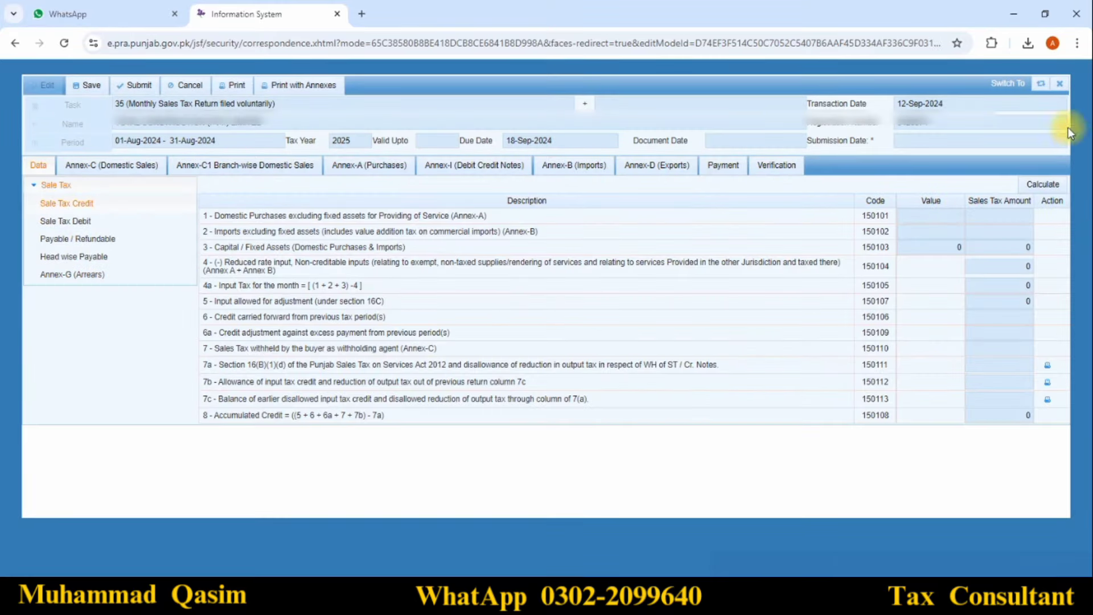
pyautogui.click(1042, 185)
pyautogui.click(65, 221)
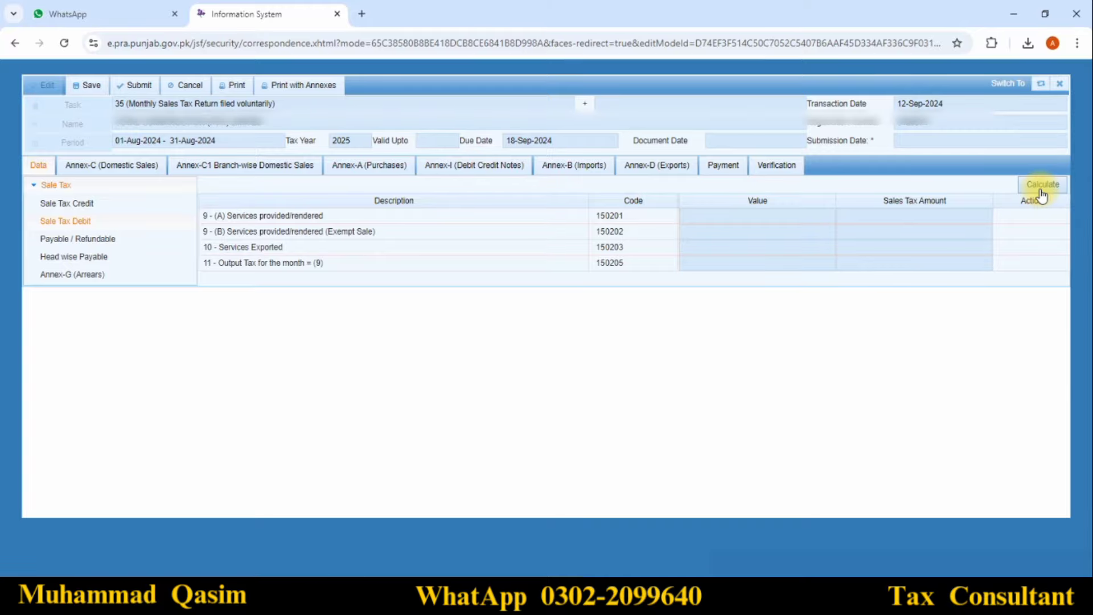
pyautogui.click(1042, 184)
# Recalculate Payable / Refundable, Head wise Payable and Annex-G (Arrears) amounts
pyautogui.click(77, 238)
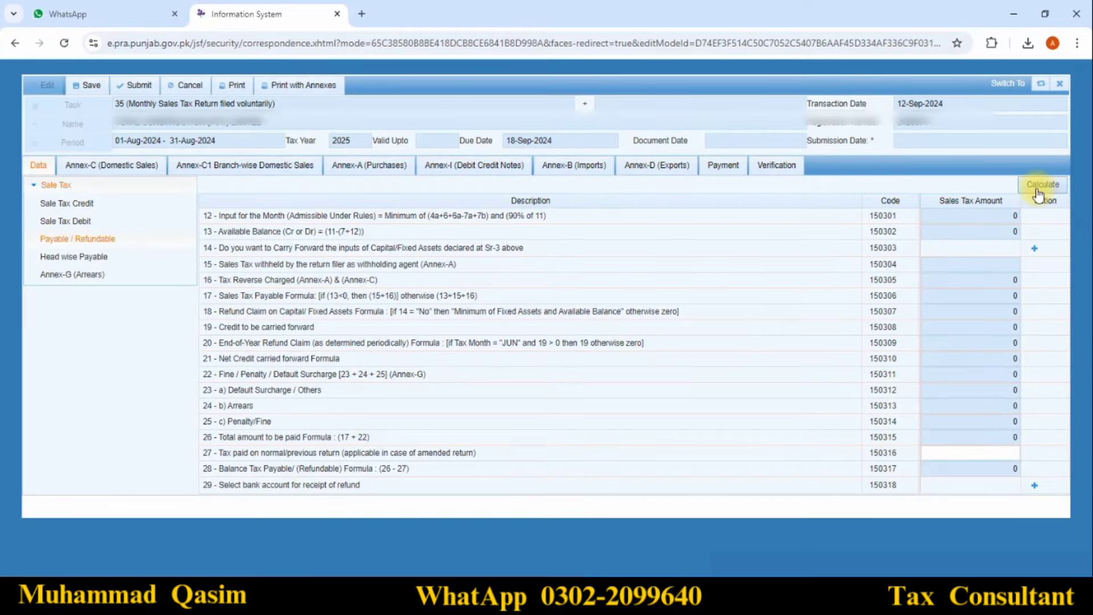
pyautogui.click(1042, 185)
pyautogui.click(86, 256)
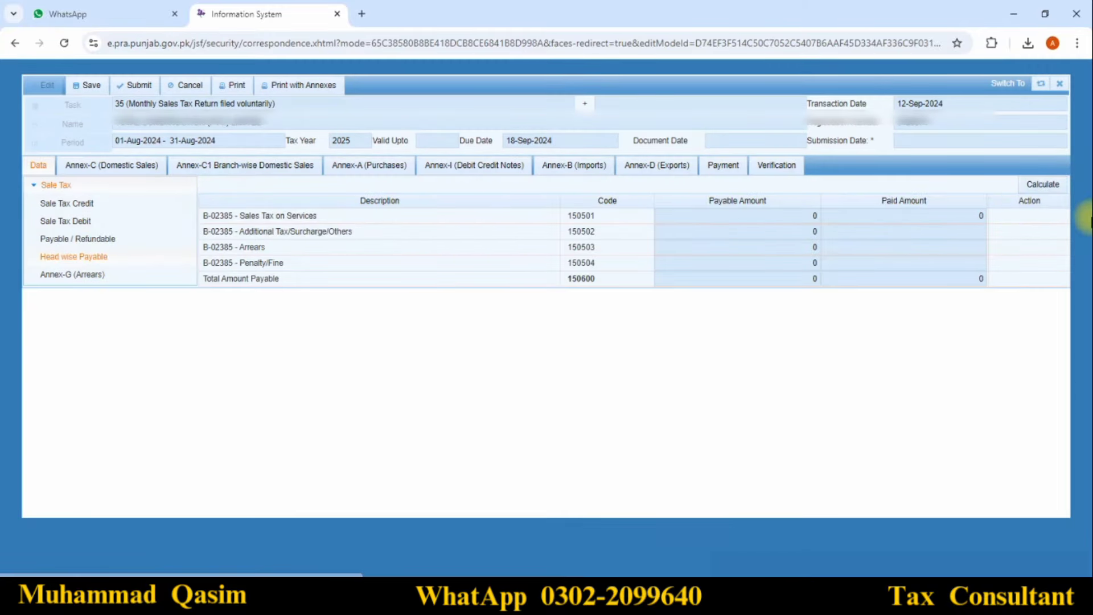
pyautogui.click(1034, 195)
pyautogui.click(85, 275)
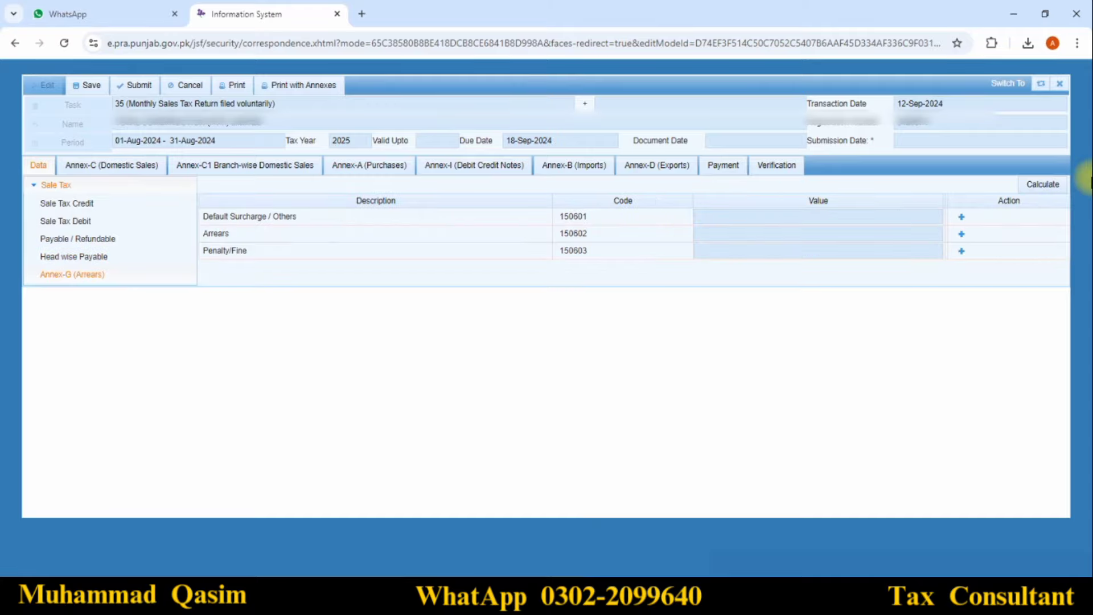
pyautogui.click(1058, 192)
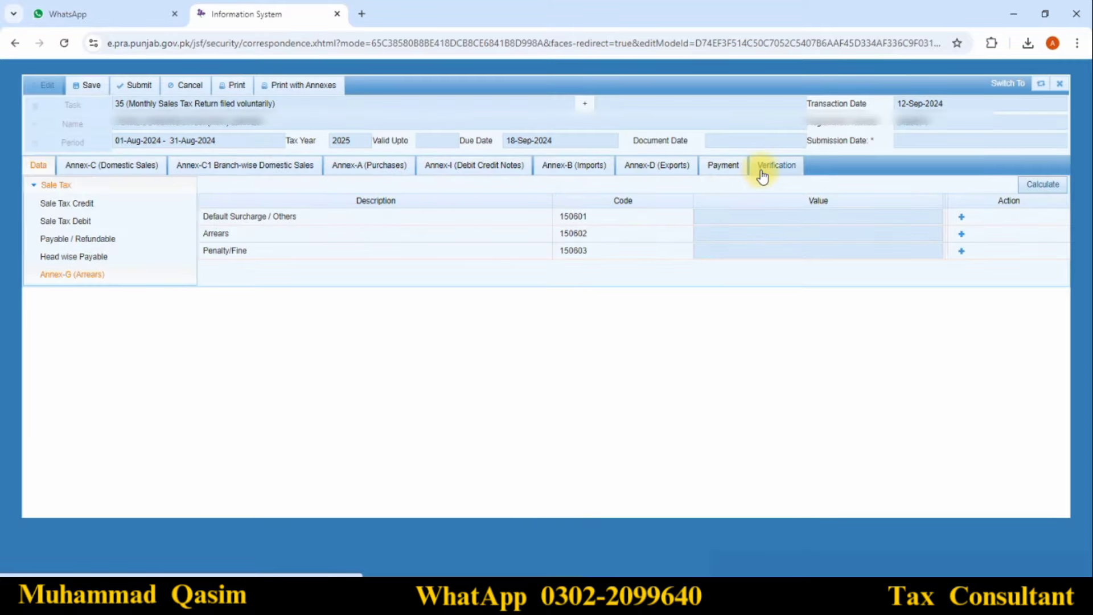
# Verify the return with the filer's PIN on the Verification tab, declining the browser's password save
pyautogui.click(781, 172)
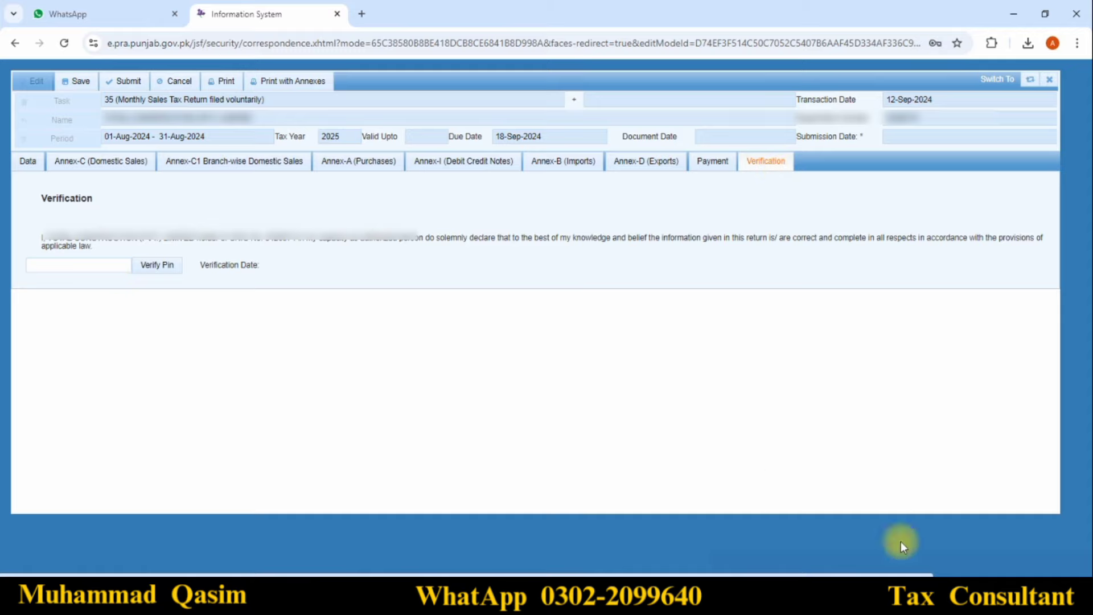
pyautogui.click(1019, 569)
pyautogui.click(97, 265)
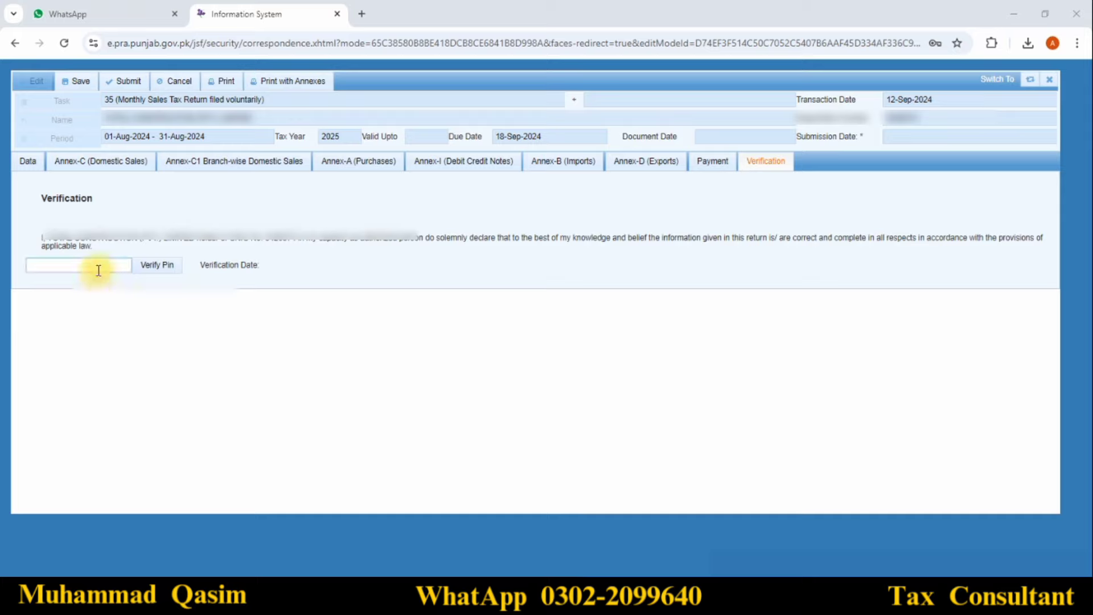
pyautogui.write('123')
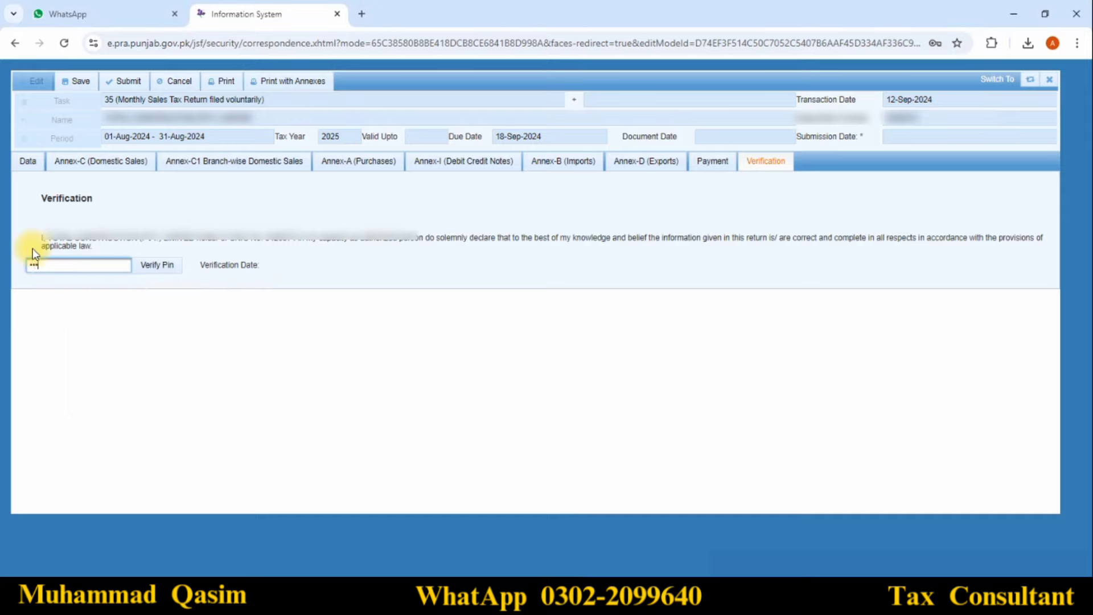
pyautogui.write('4')
pyautogui.click(151, 272)
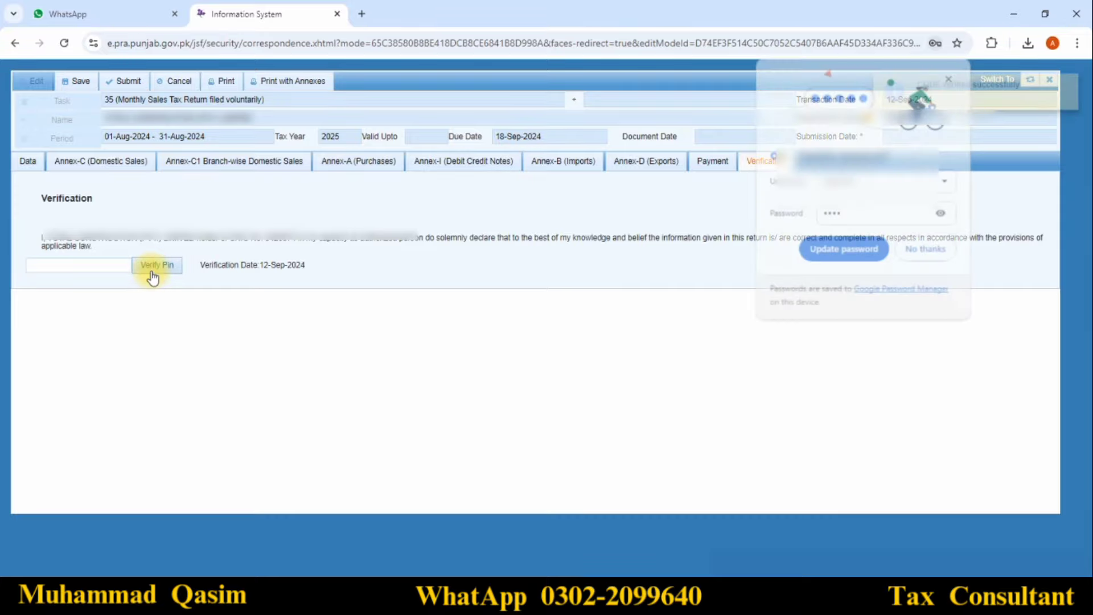
pyautogui.click(927, 248)
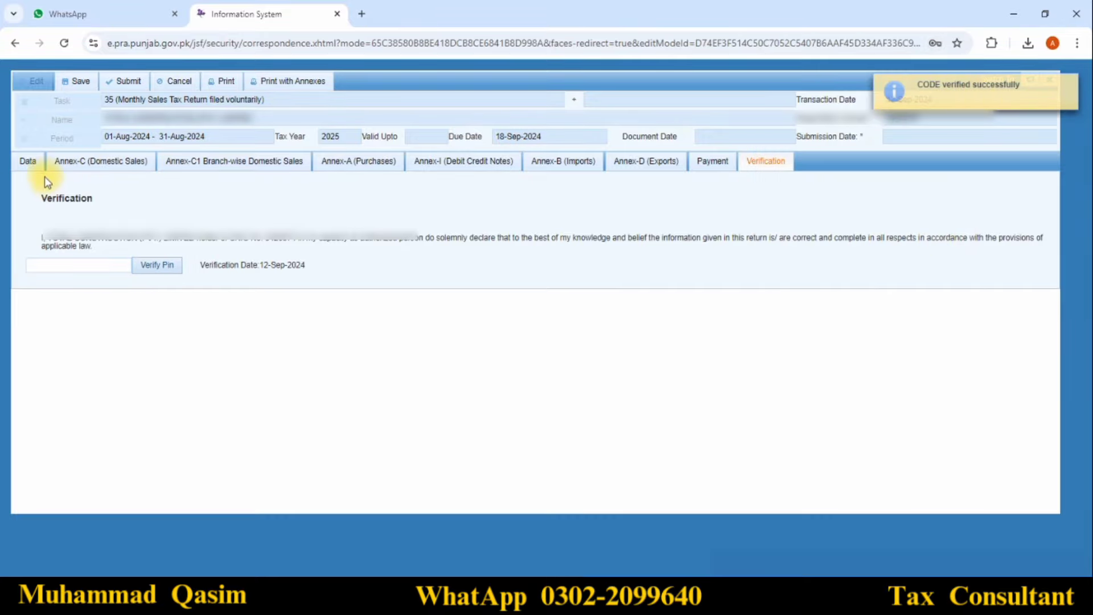
pyautogui.click(29, 161)
# Save the nil August 2024 return and confirm its final submission with Yes
pyautogui.click(69, 86)
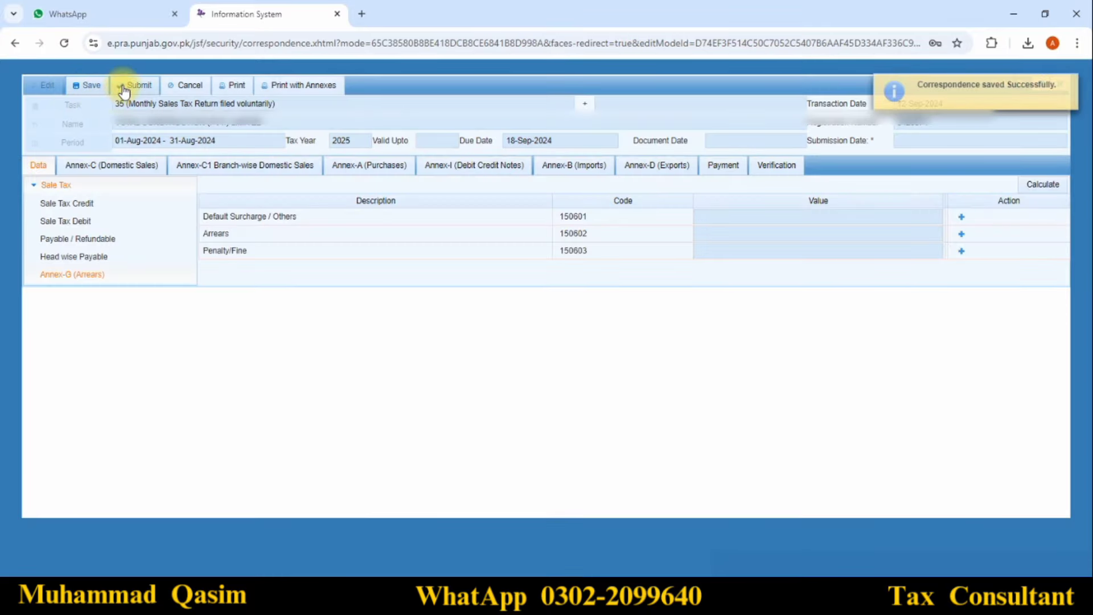
pyautogui.click(124, 90)
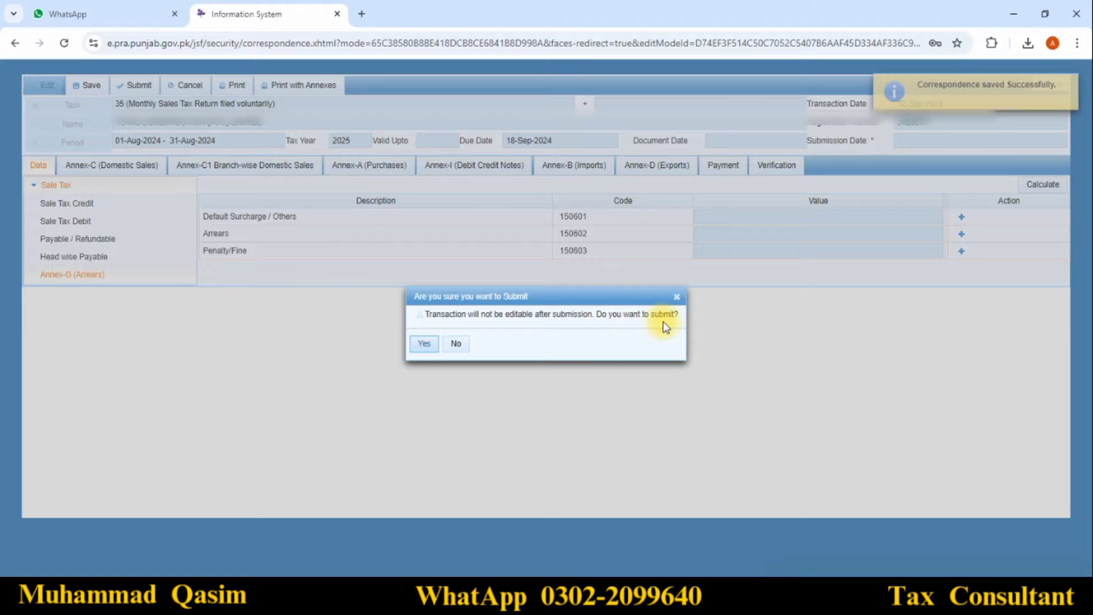
pyautogui.click(424, 343)
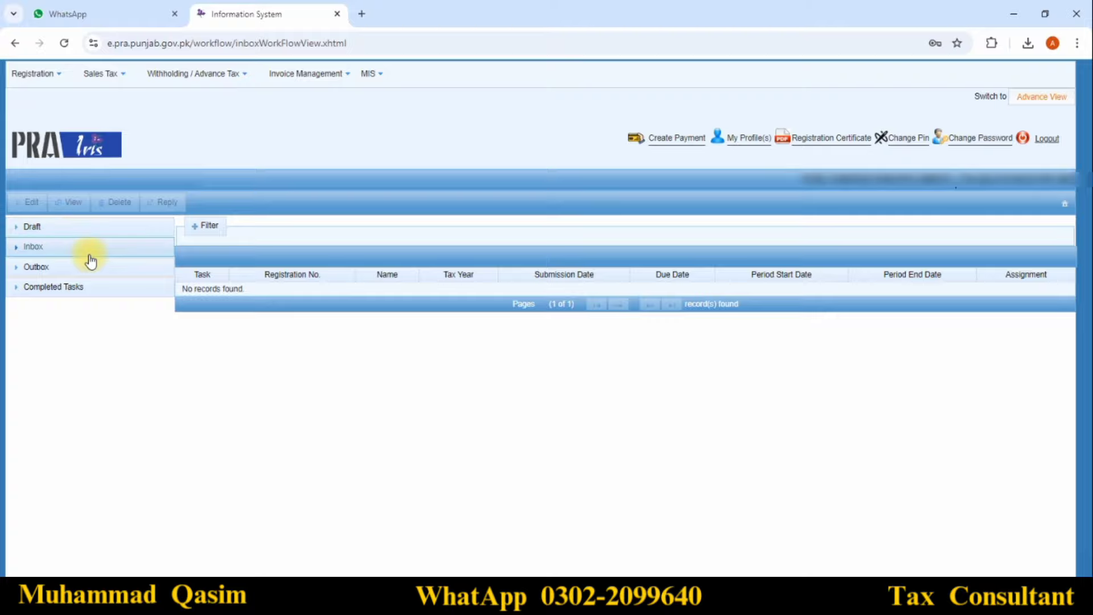
pyautogui.click(76, 289)
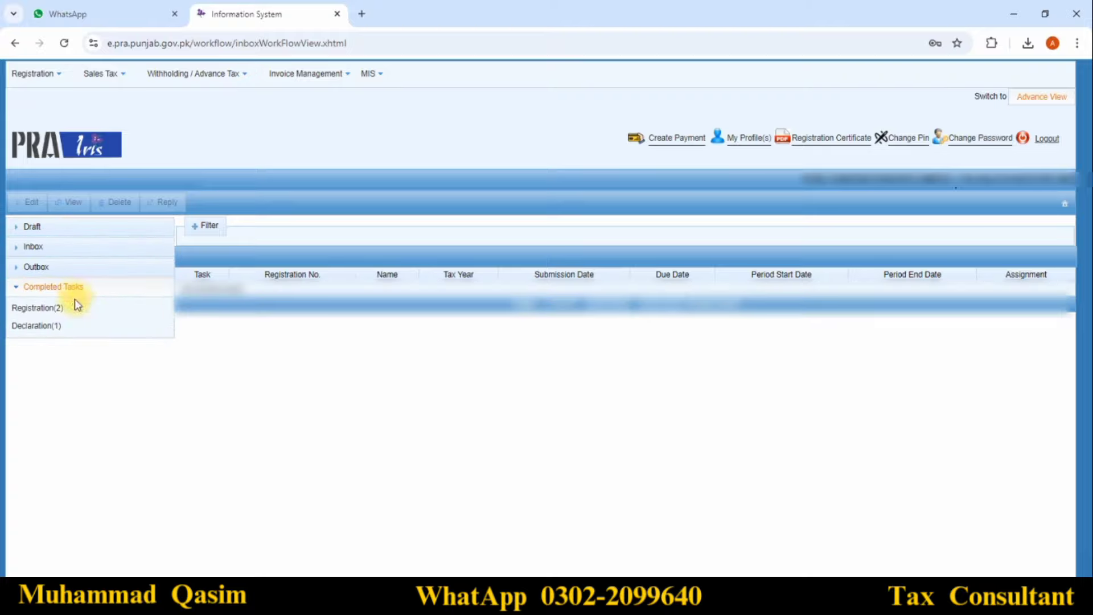
pyautogui.click(68, 310)
pyautogui.click(60, 328)
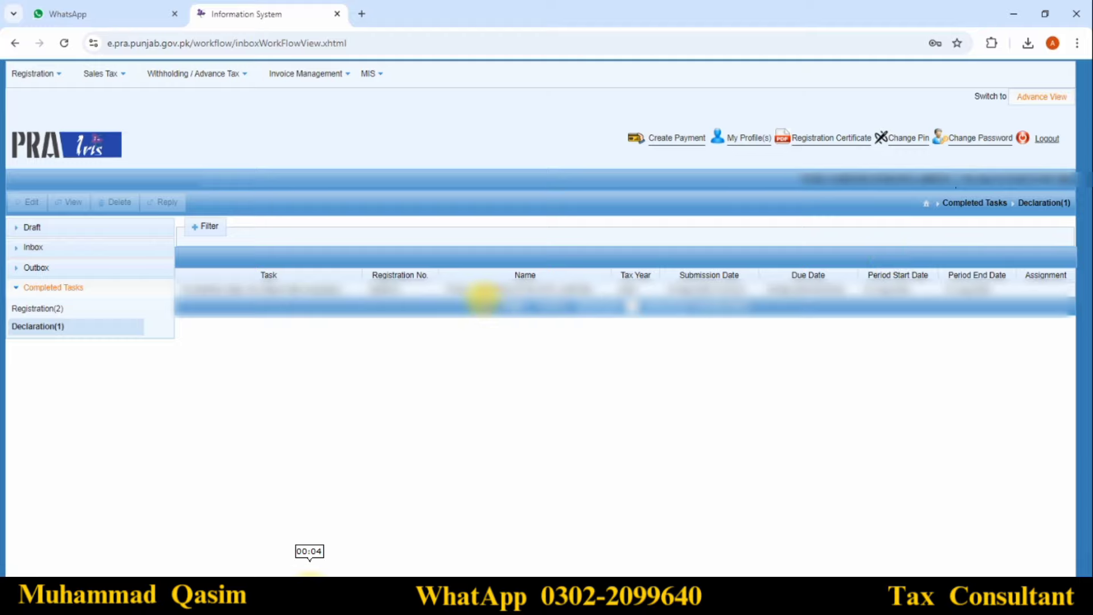
pyautogui.click(50, 285)
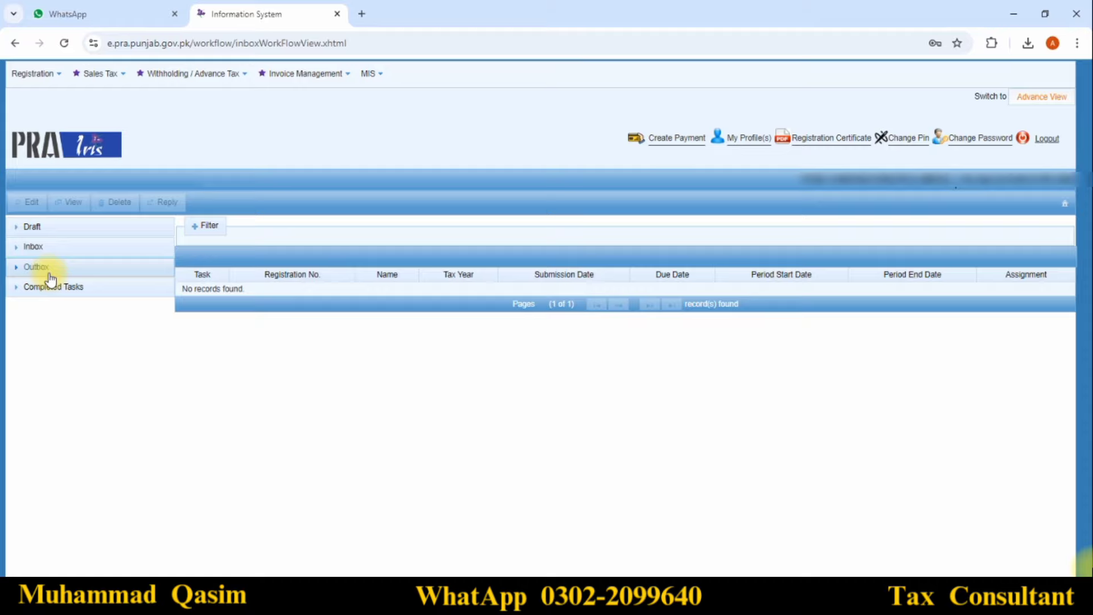